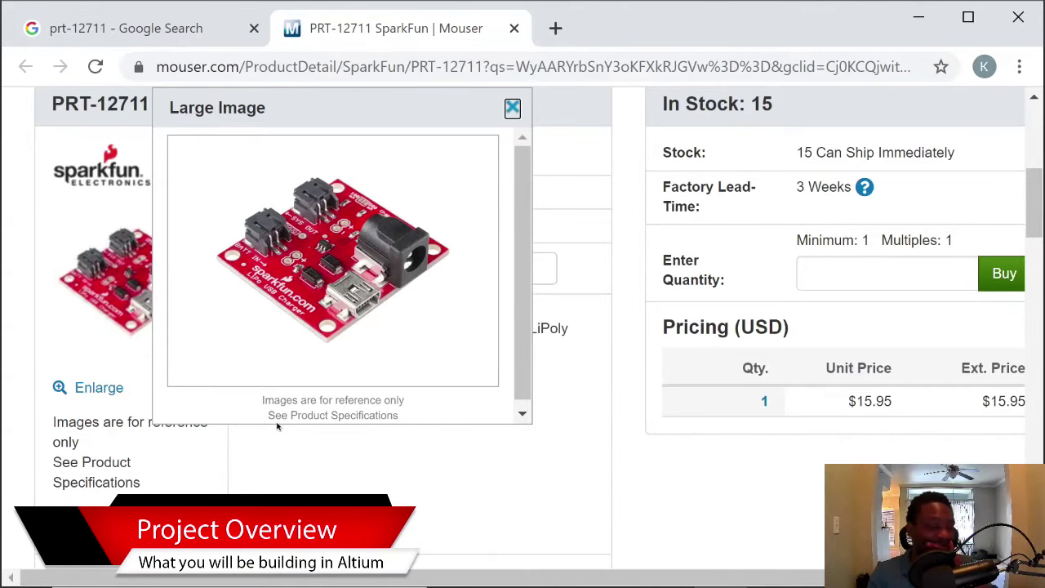
Close the enlarged product photo so the usbcharger.SchDoc schematic is visible
scroll(302, 408, down, 1)
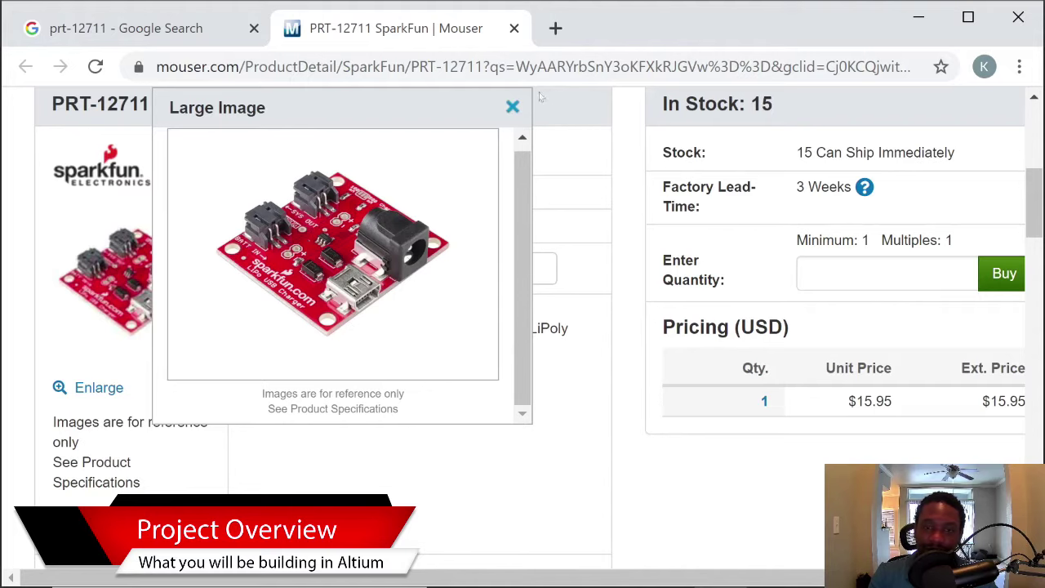
click(514, 106)
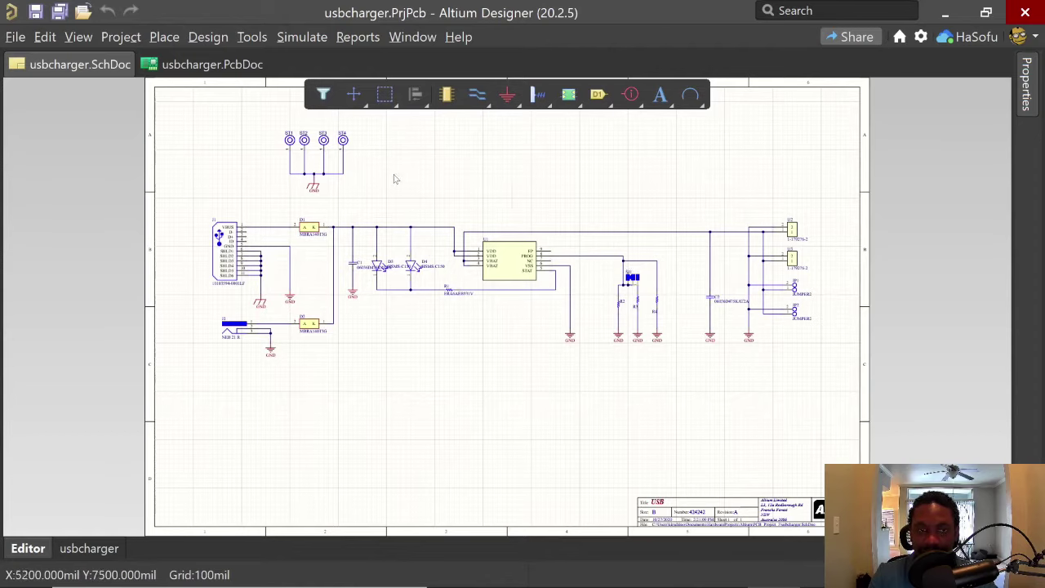
click(184, 68)
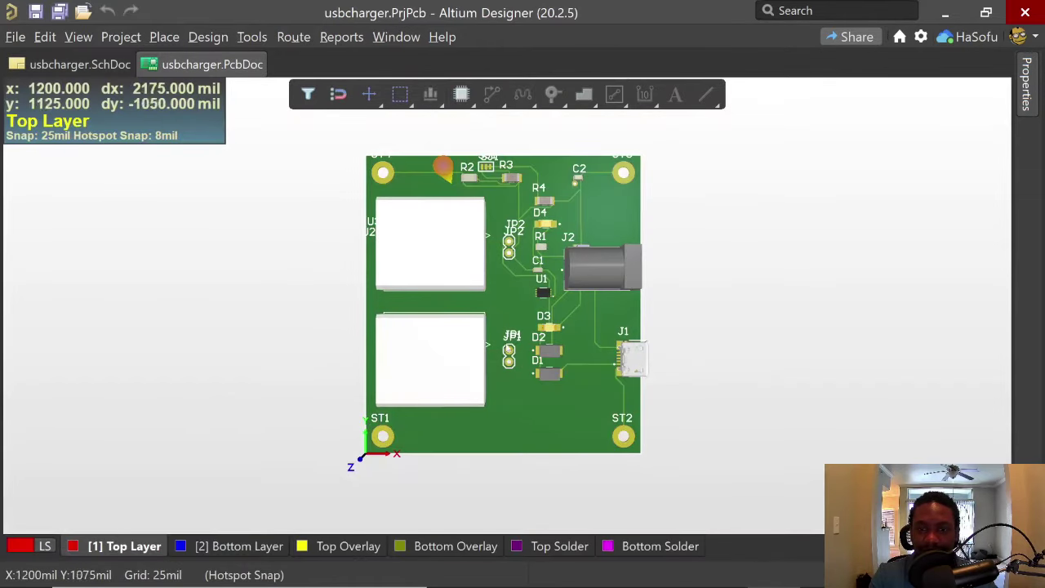
shift+right_drag(531, 355, 694, 262)
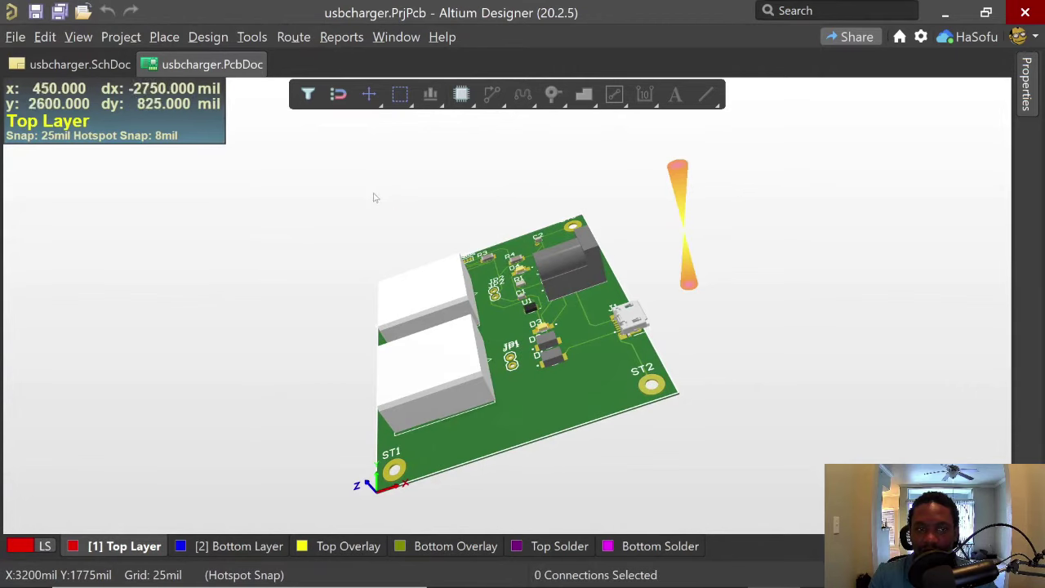
key(2)
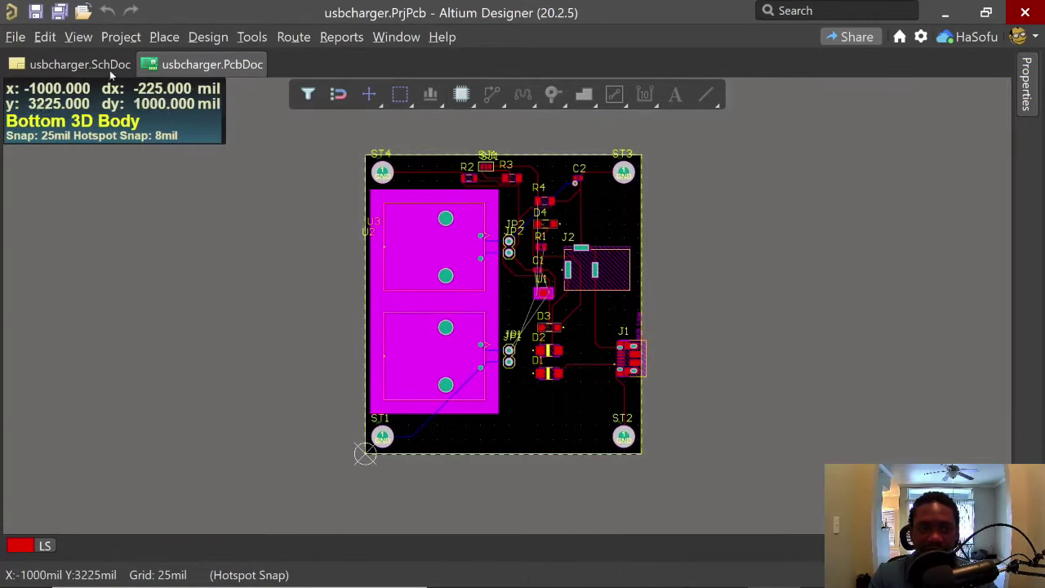
click(110, 68)
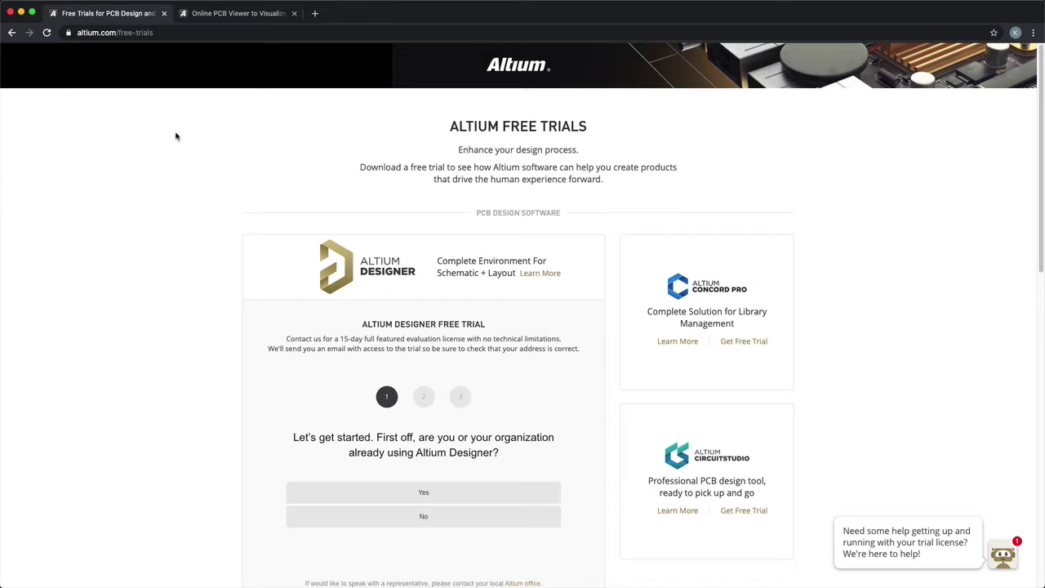
Look over the Free Trials page, then switch to the Online PCB Viewer tab
scroll(184, 190, down, 3)
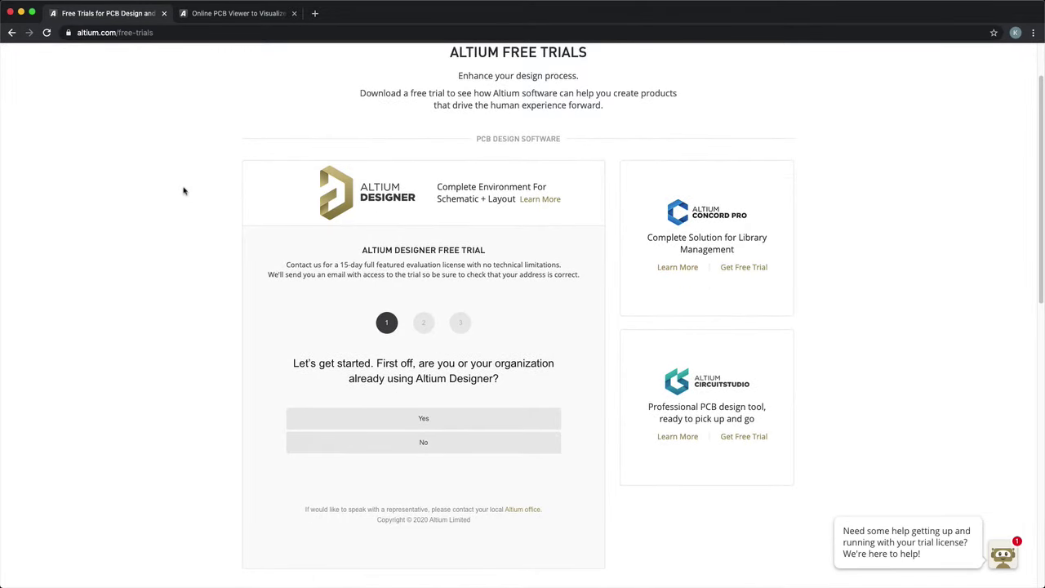
scroll(184, 190, up, 3)
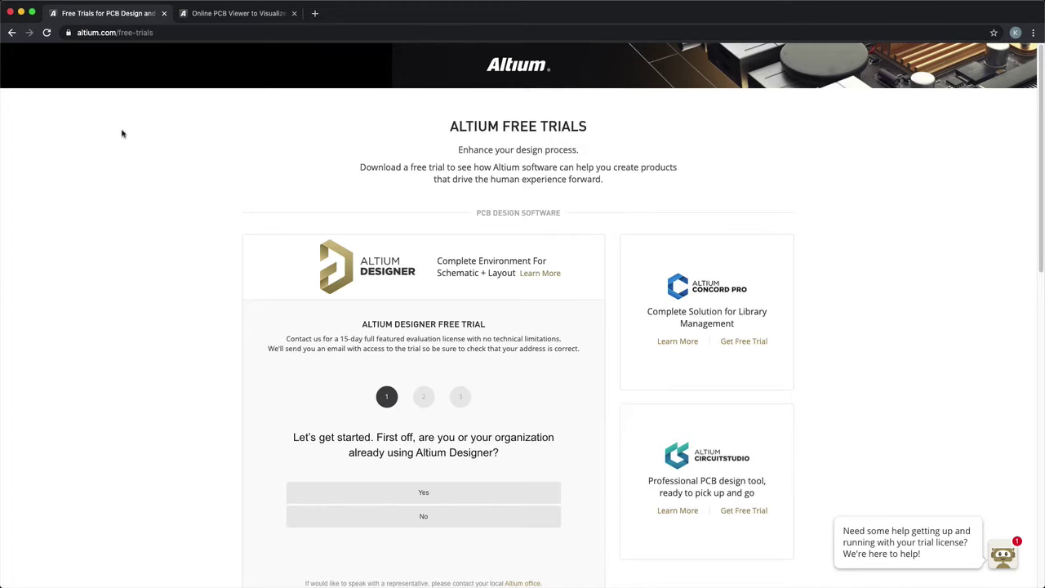
click(214, 18)
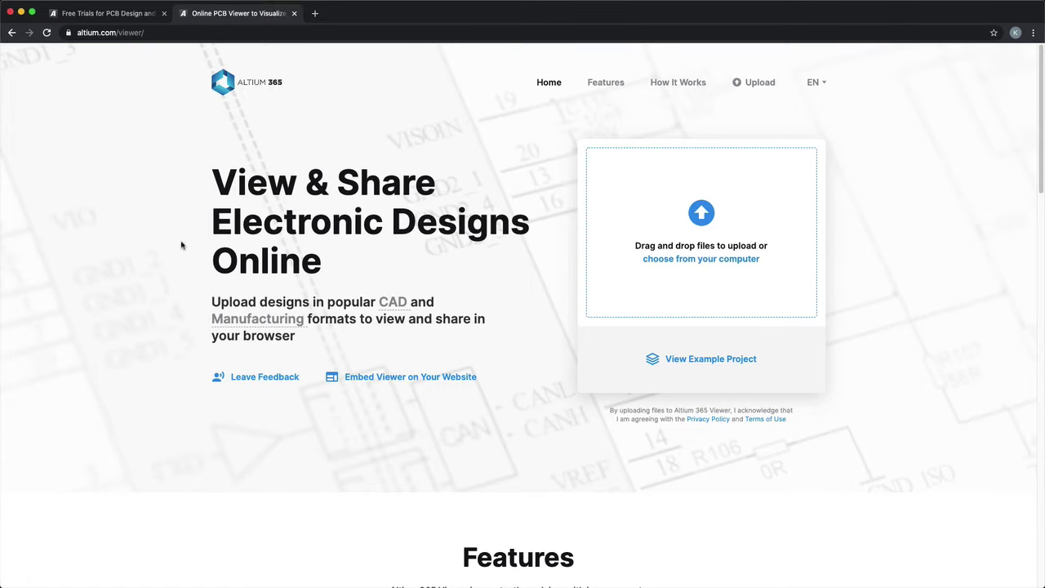
Browse the viewer's Features, collapse the feedback survey, and return to the Free Trials page
scroll(185, 242, down, 2)
scroll(185, 242, down, 2)
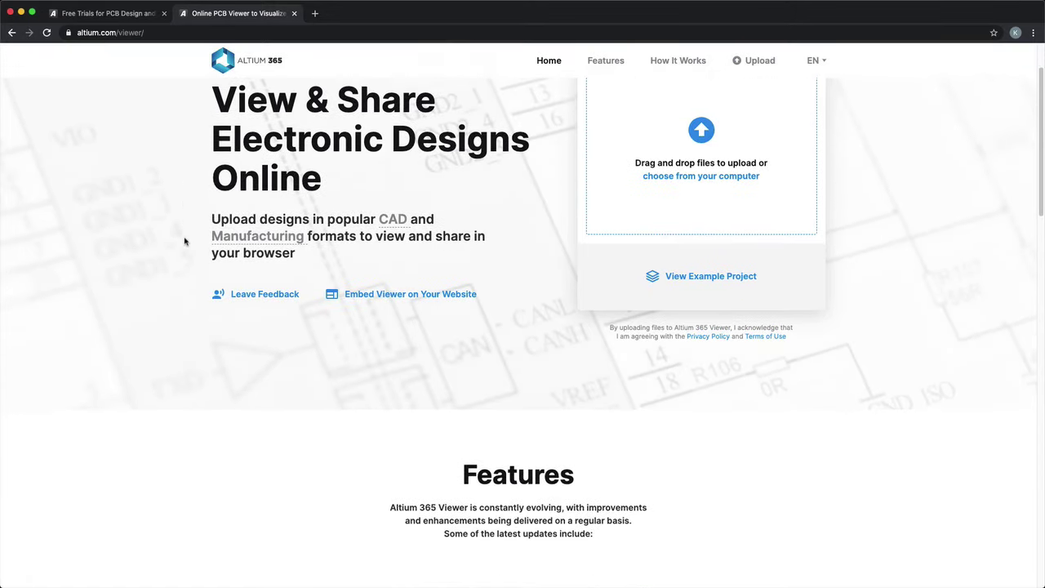
scroll(184, 241, down, 3)
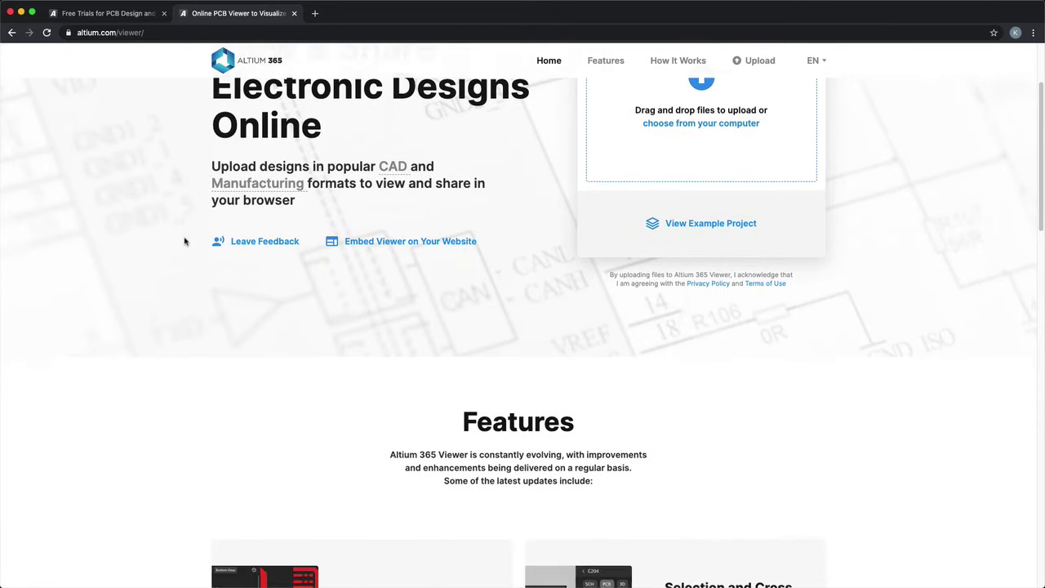
scroll(185, 242, down, 10)
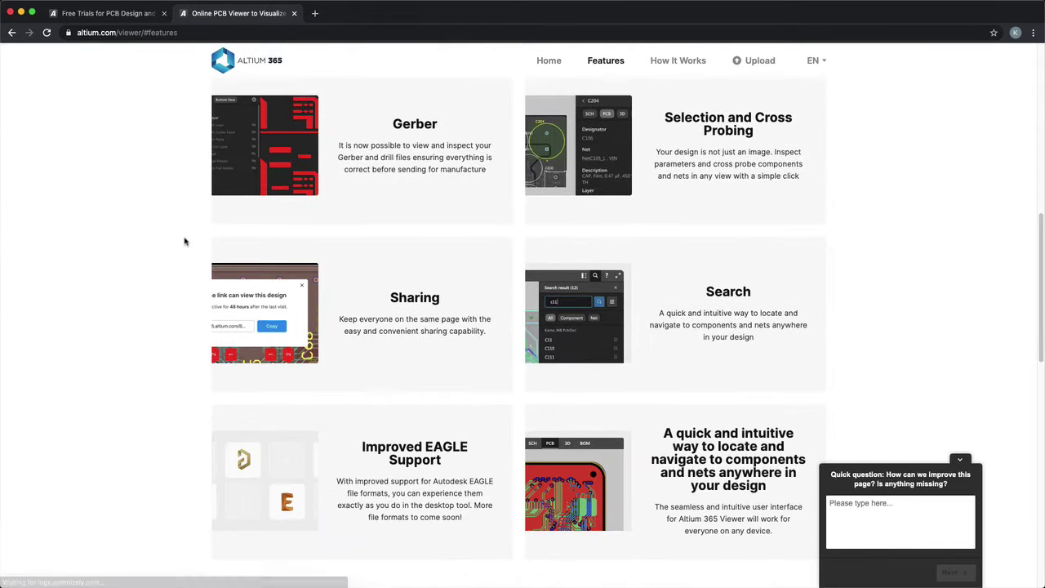
scroll(185, 241, down, 2)
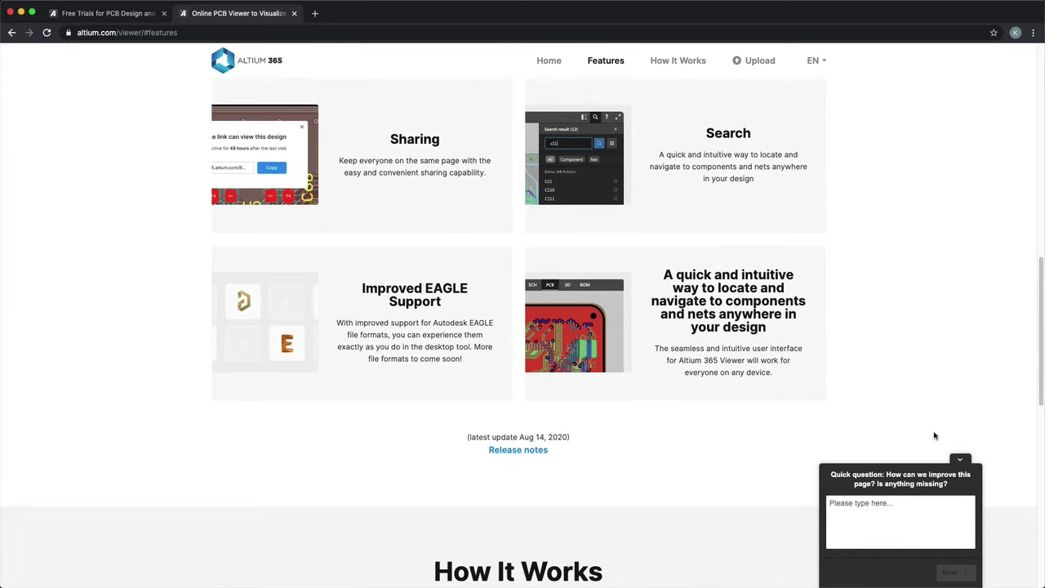
click(960, 460)
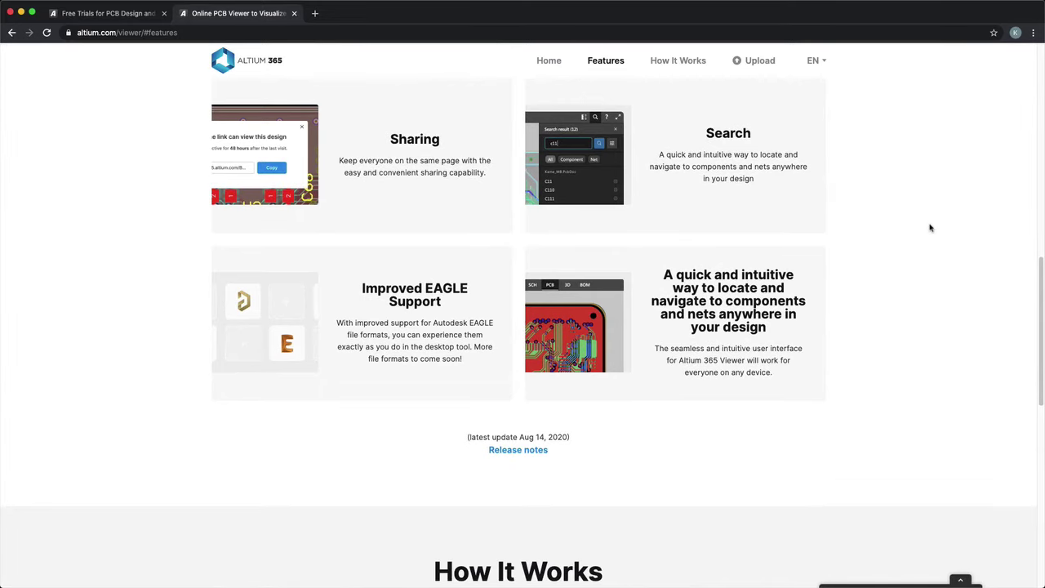
scroll(884, 329, up, 12)
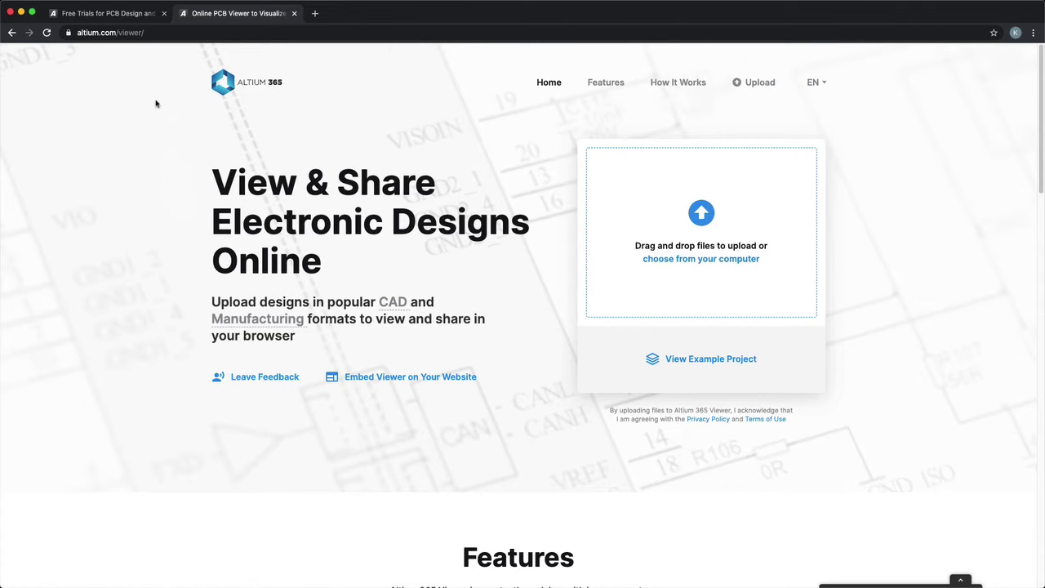
click(139, 15)
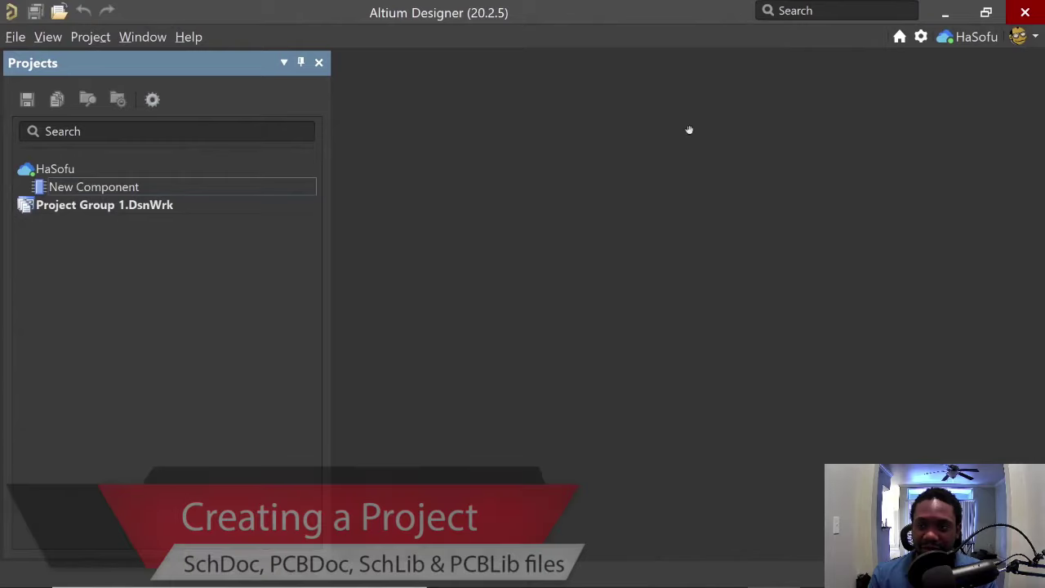
Check the workspace list, then start a new project from the Projects panel
click(966, 42)
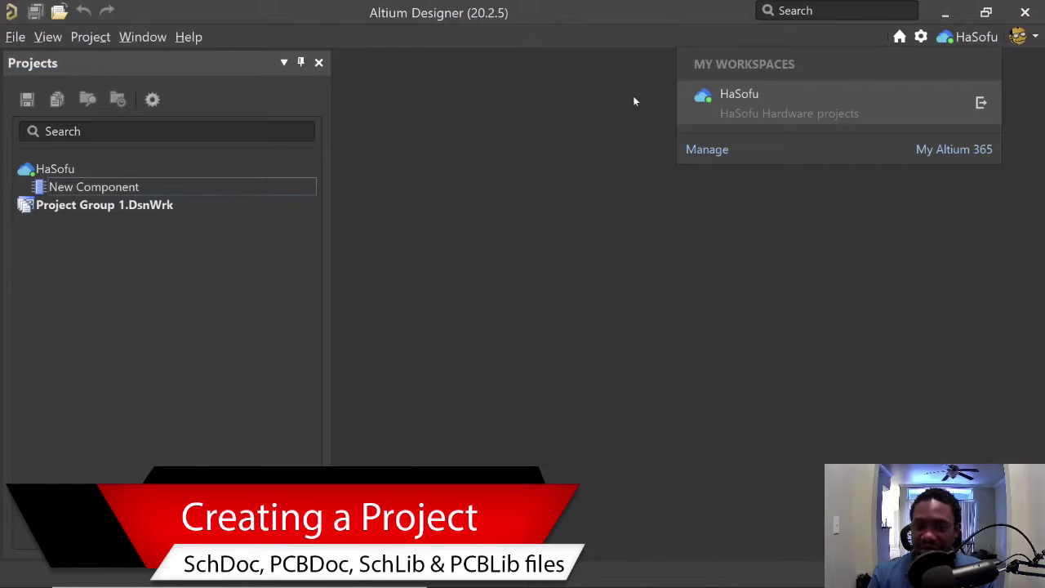
click(462, 108)
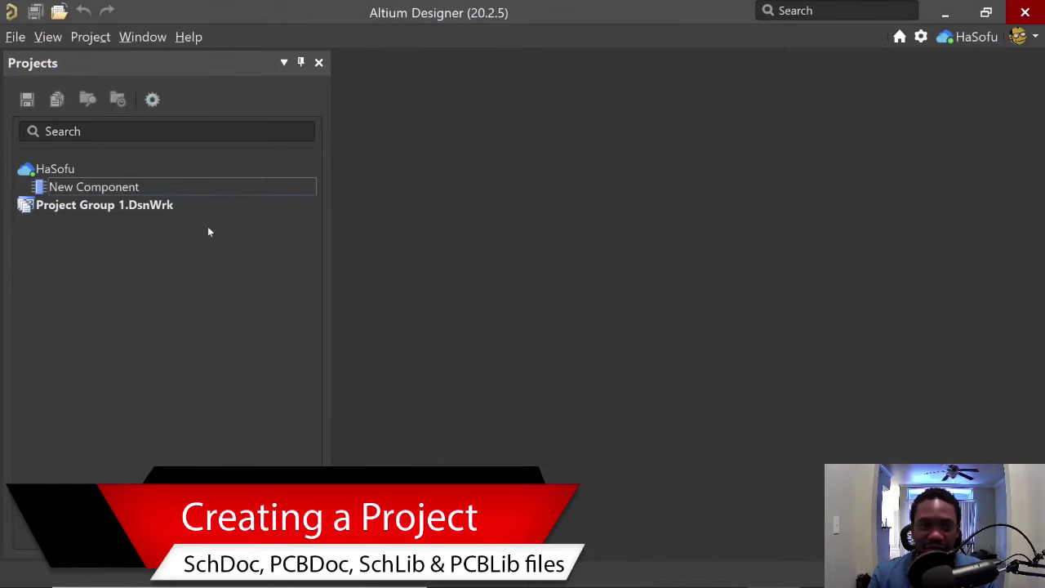
click(114, 231)
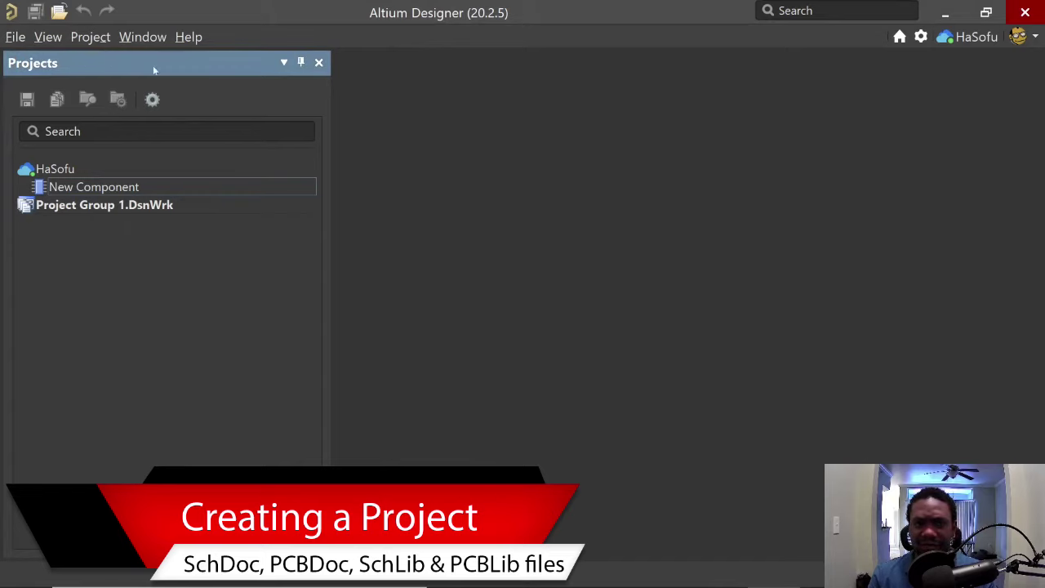
click(15, 36)
mouse_move(184, 62)
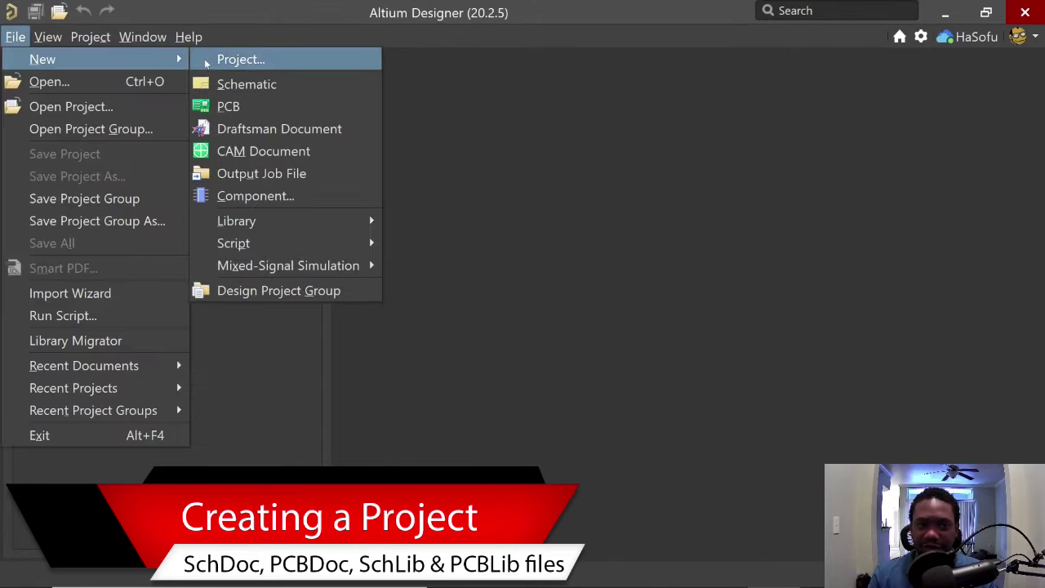
click(237, 59)
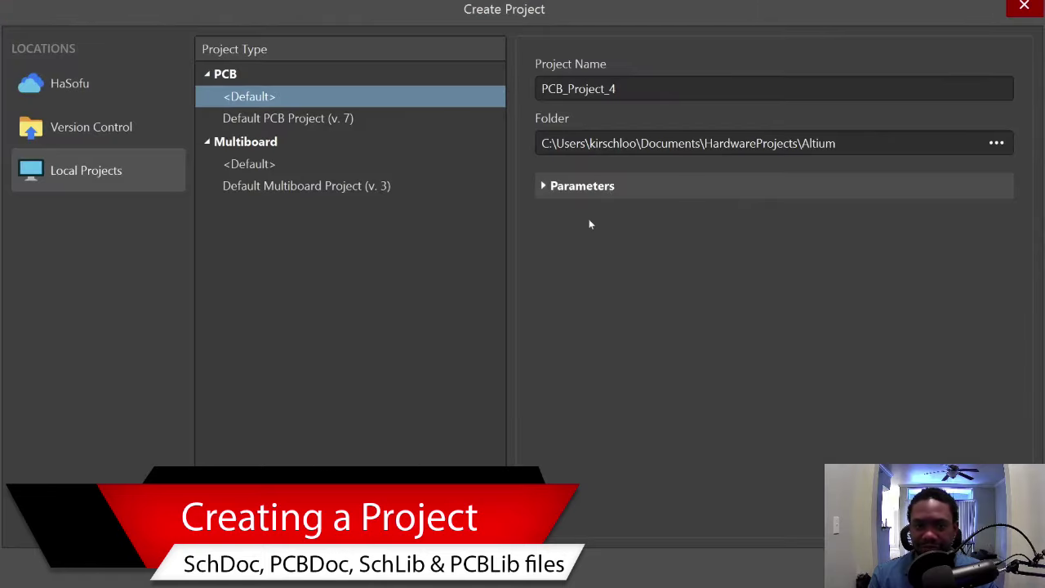
Create a local PCB <Default> project named LiPoBattery
click(152, 168)
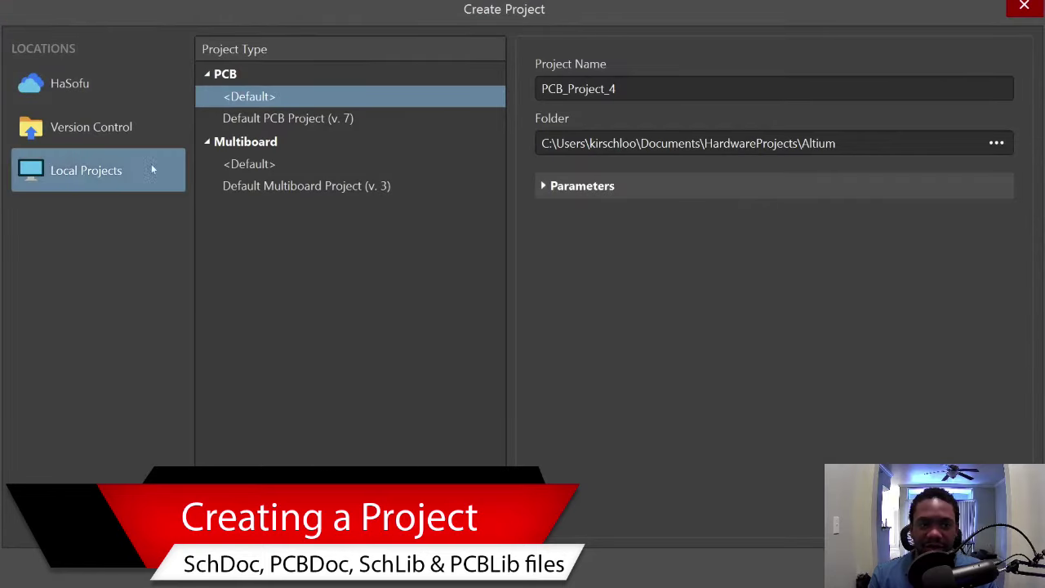
click(132, 88)
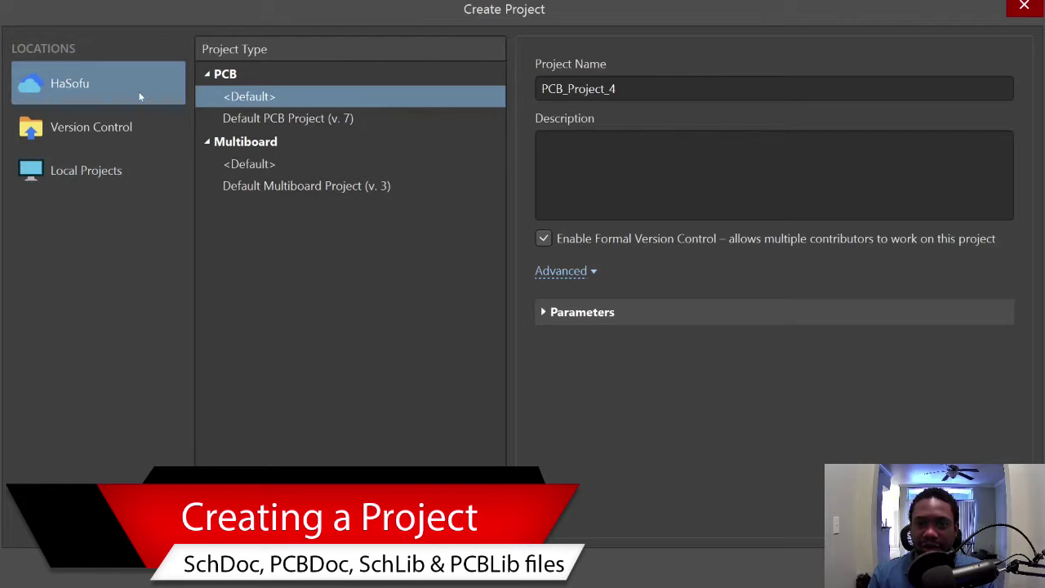
double_click(677, 89)
click(95, 170)
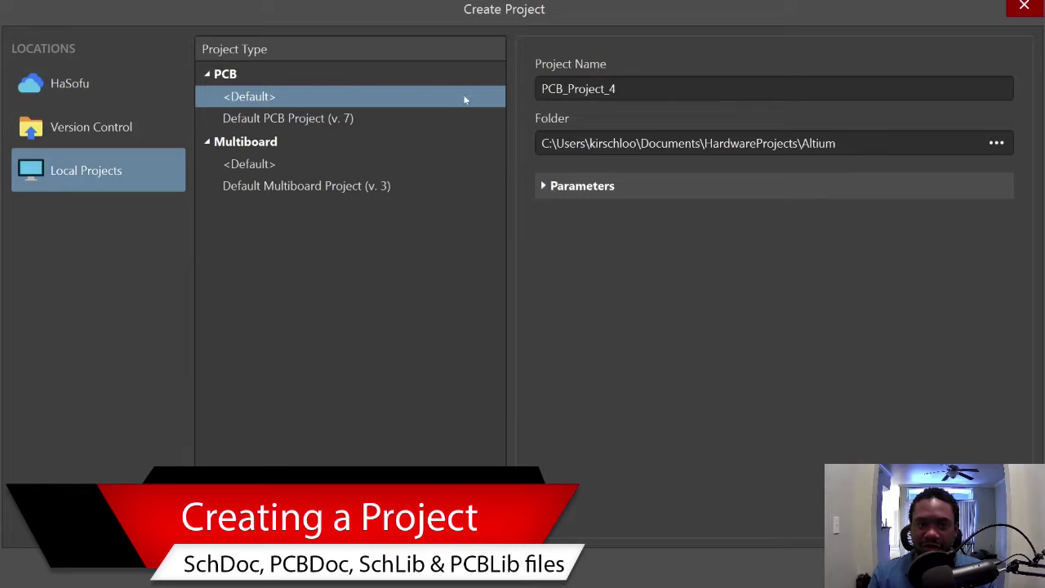
double_click(632, 88)
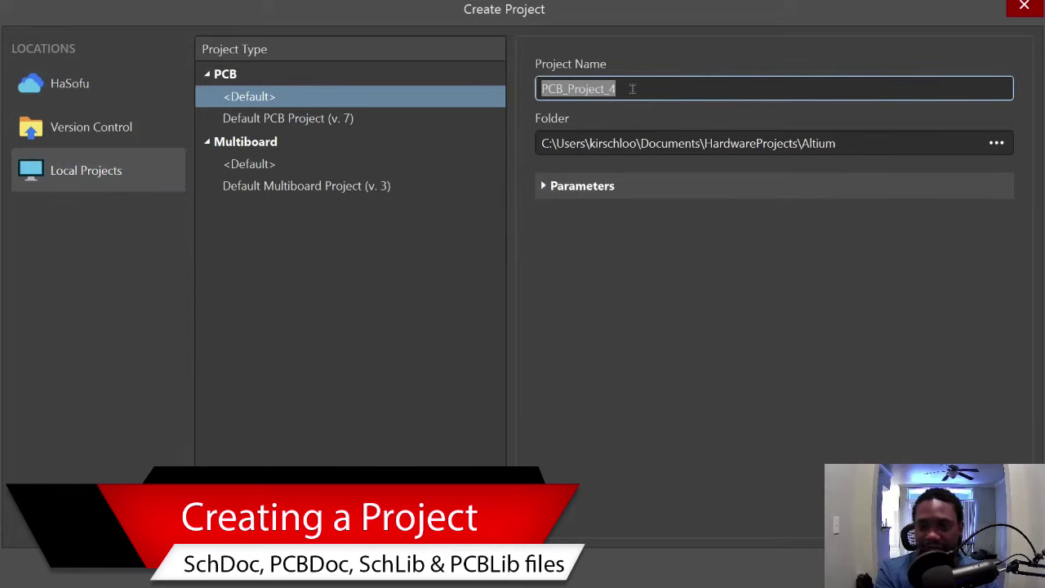
text(LiPo)
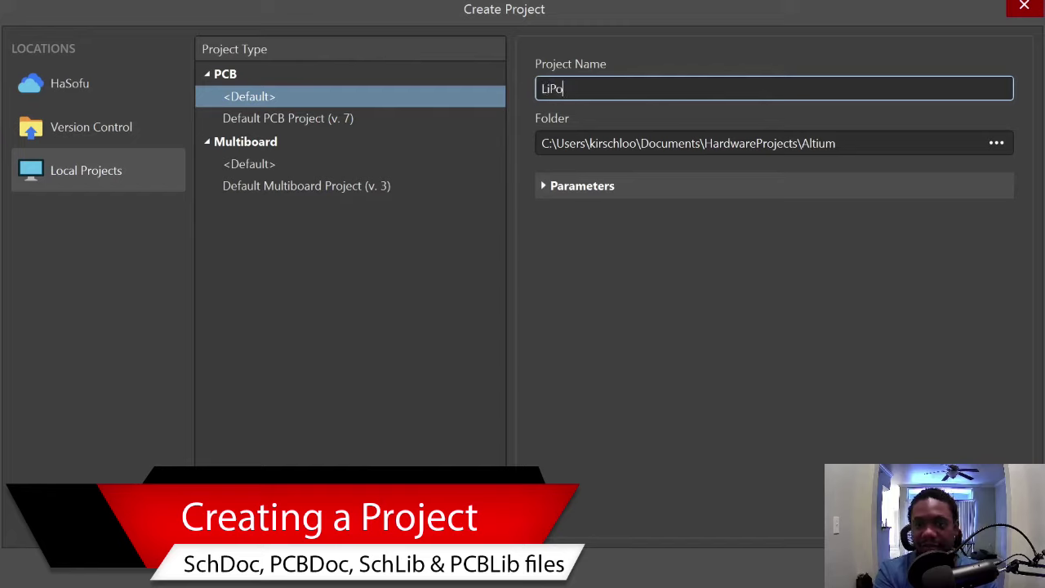
text(Battery)
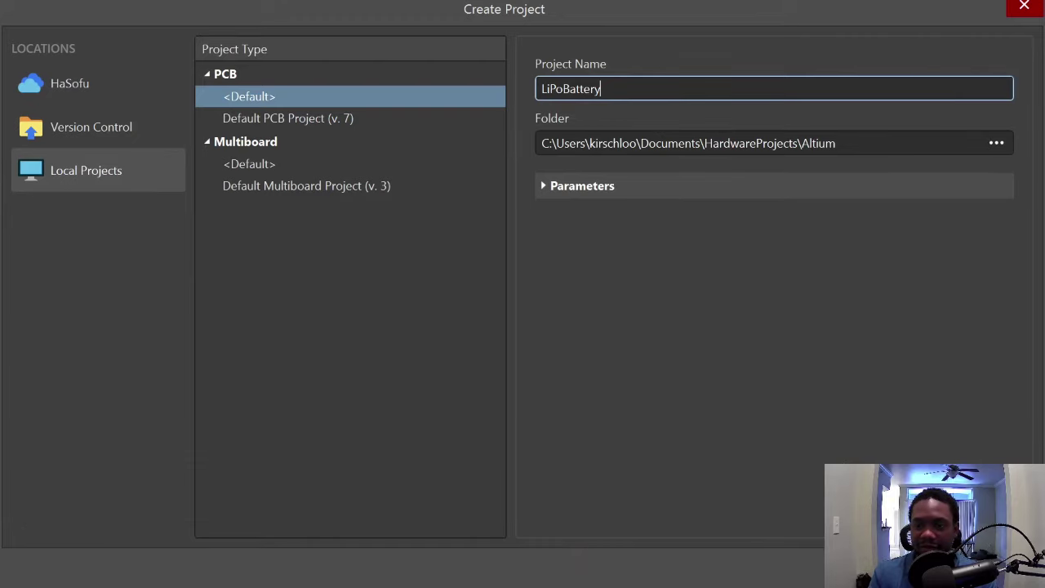
key(Return)
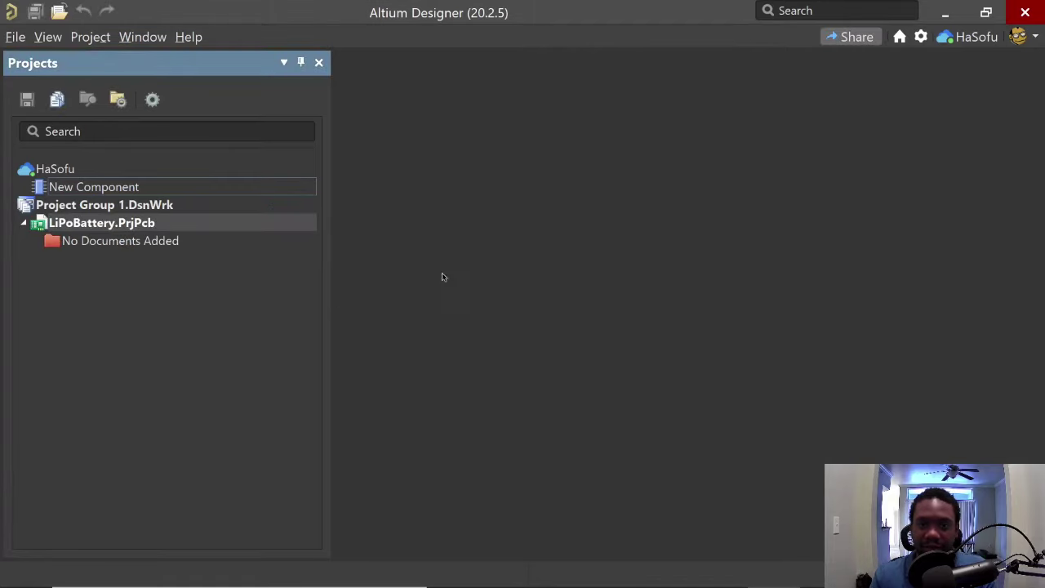
Add a new schematic sheet to the LiPoBattery project
click(143, 225)
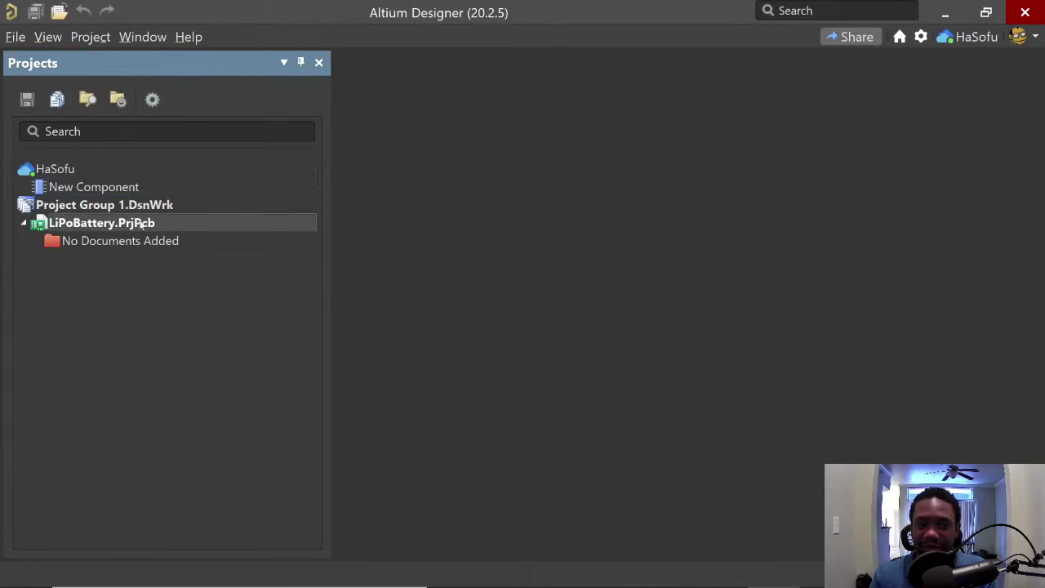
right_click(143, 225)
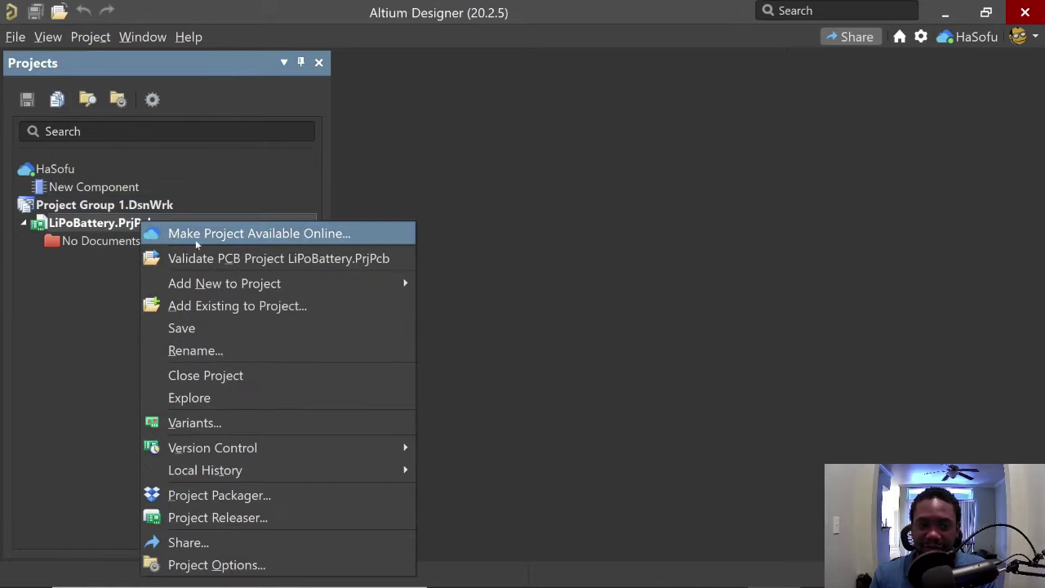
mouse_move(366, 289)
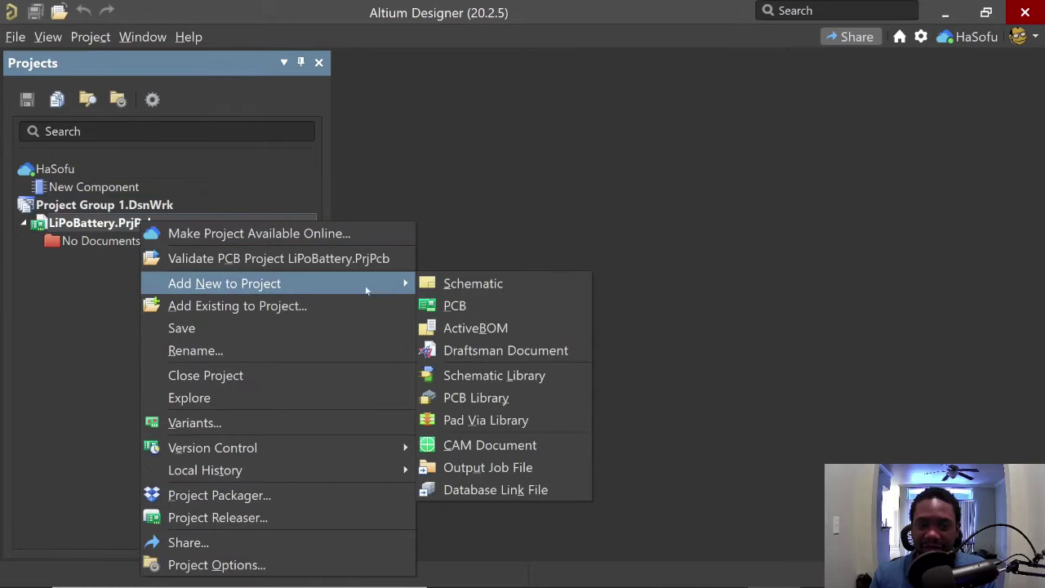
click(460, 287)
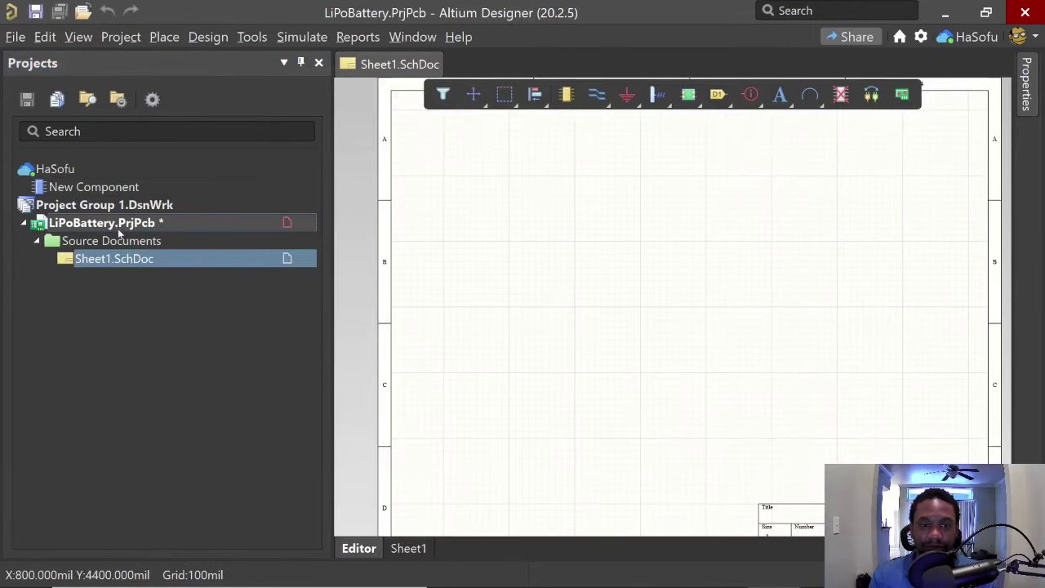
Save the new Sheet1.SchDoc as LiPoBattery.SchDoc
right_click(148, 262)
click(185, 320)
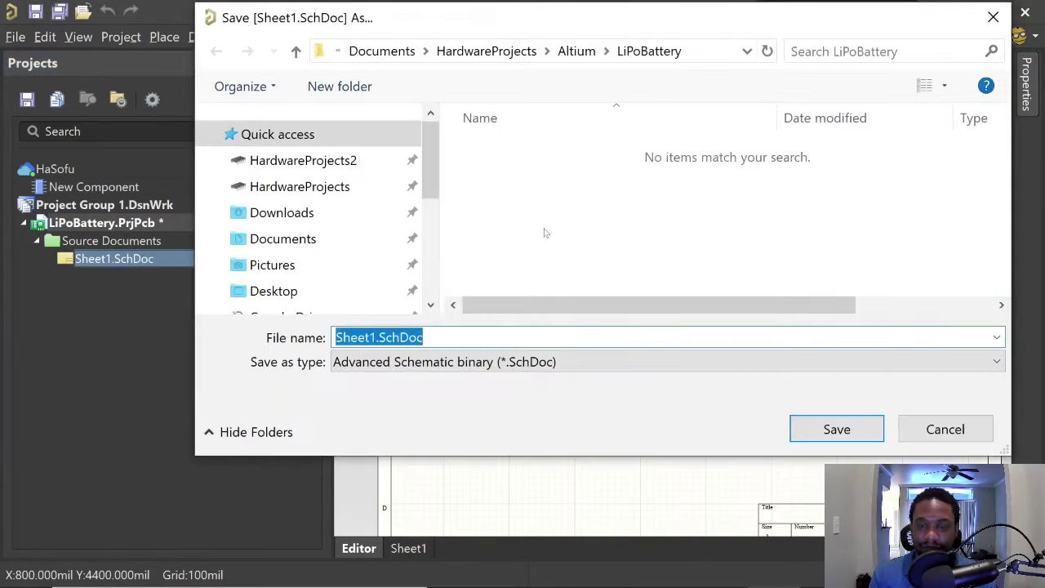
text(LiPo)
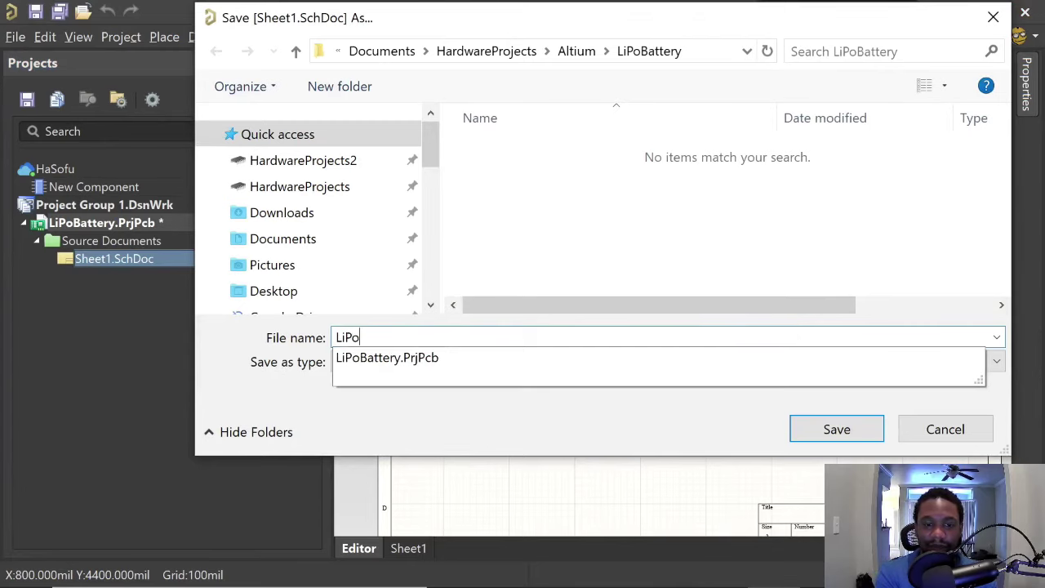
click(453, 351)
click(459, 337)
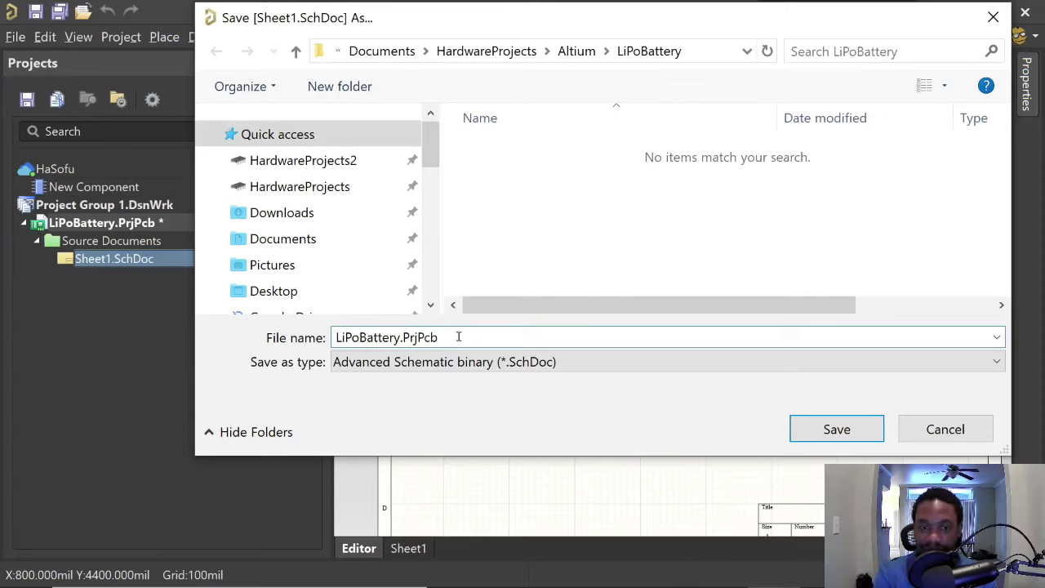
key(BackSpace)
key(BackSpace)
key(BackSpace)
key(BackSpace)
key(BackSpace)
key(BackSpace)
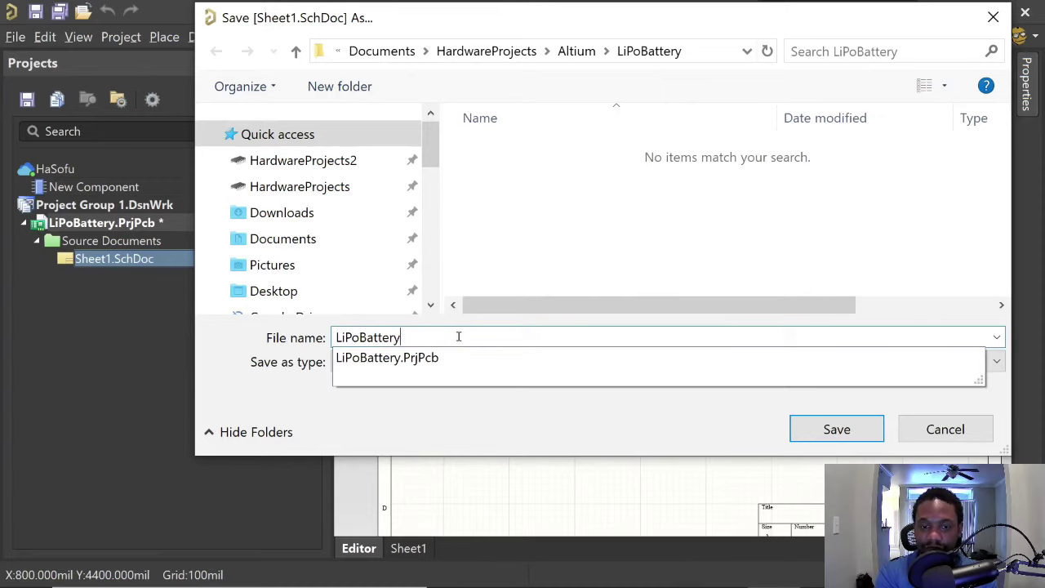
key(Escape)
key(Tab)
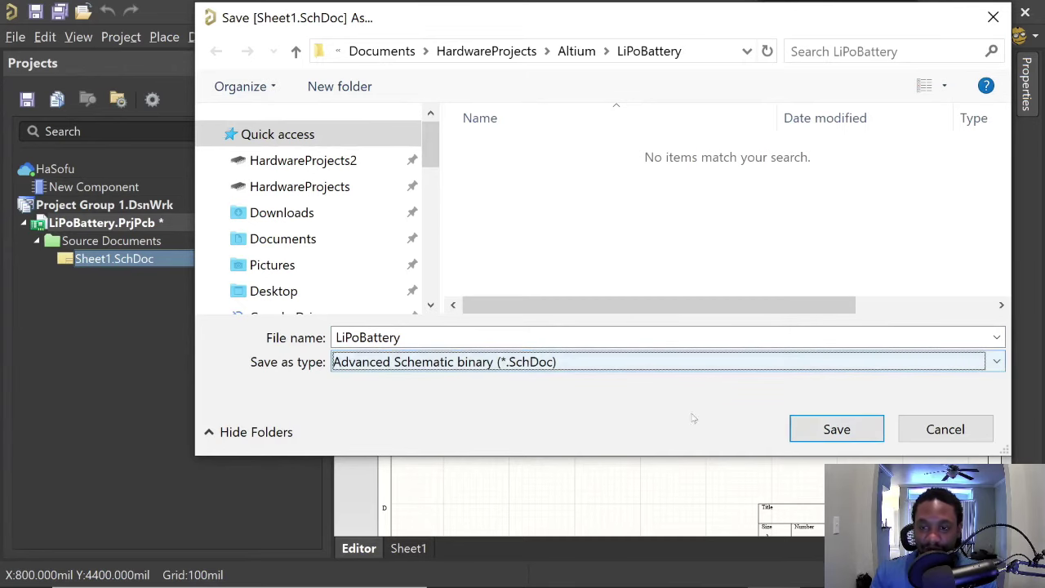
click(800, 427)
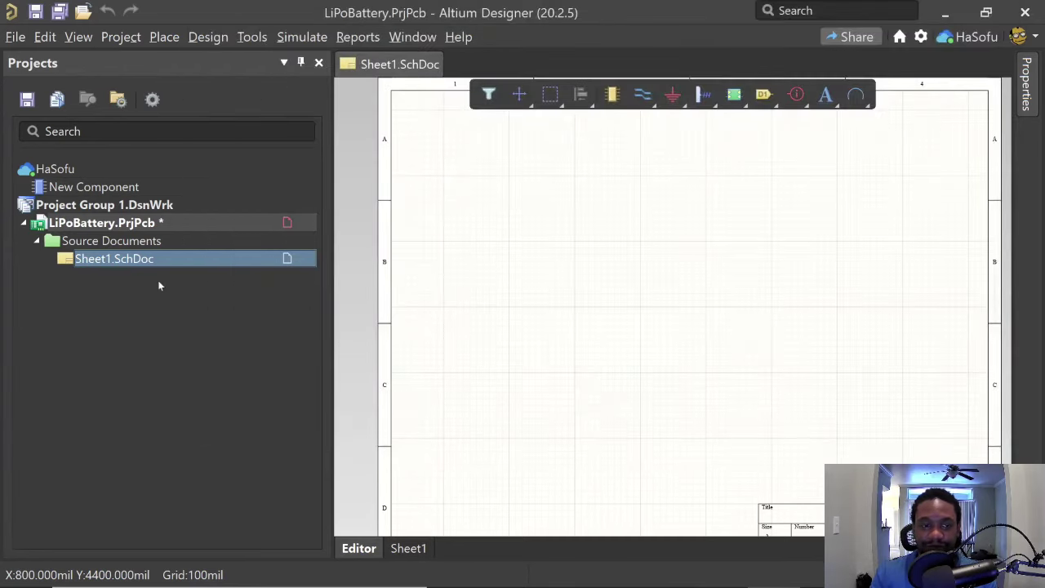
Add a blank PCB document, PCB1.PcbDoc, to LiPoBattery.PrjPcb
right_click(152, 224)
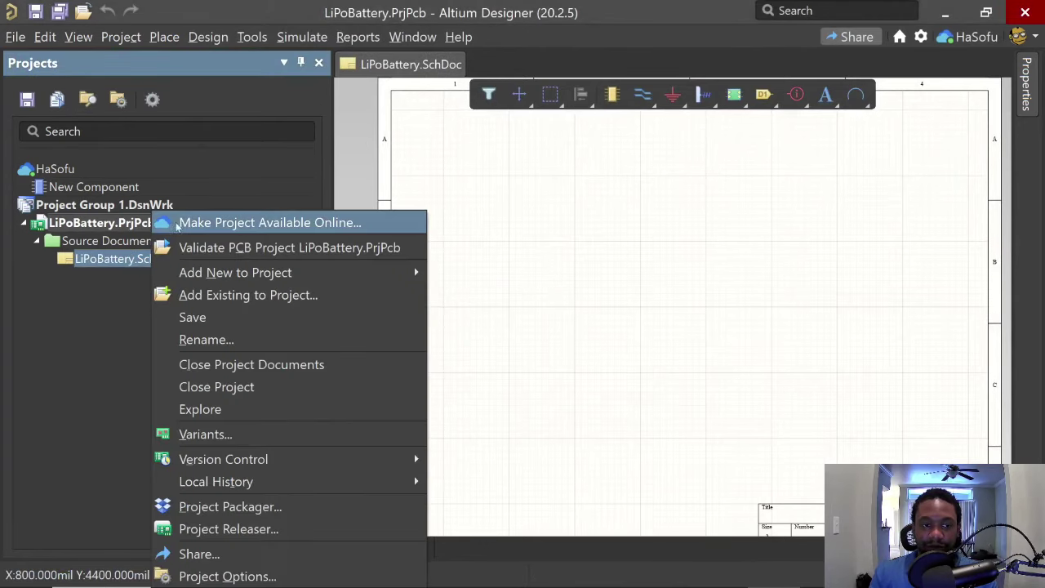
mouse_move(269, 273)
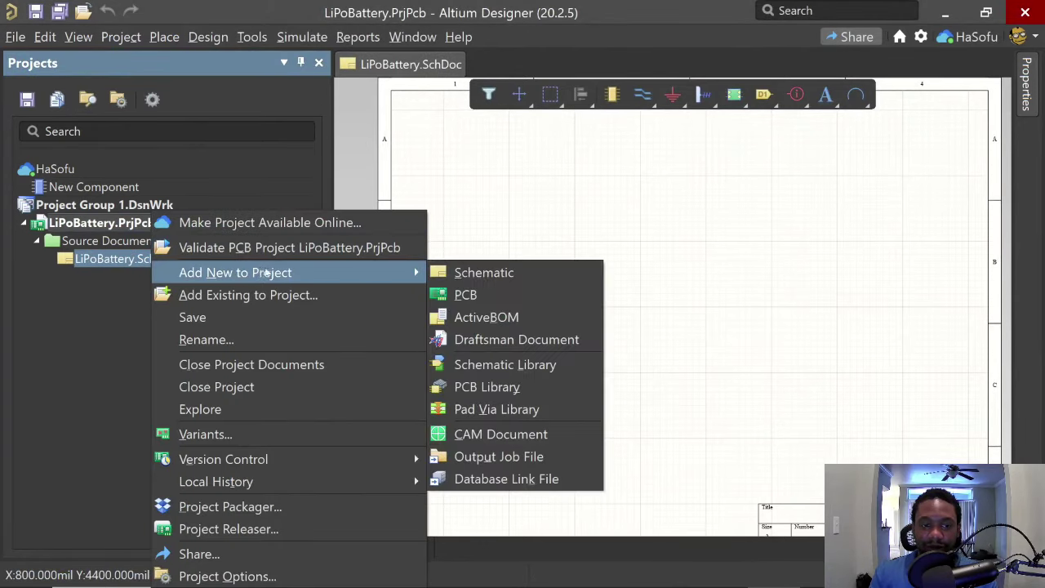
click(479, 299)
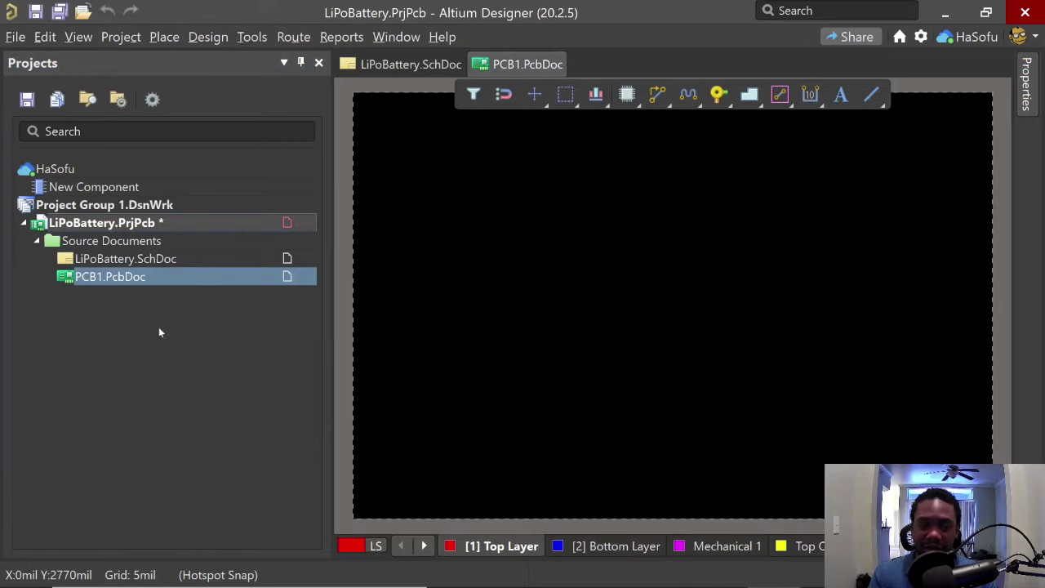
Save PCB1.PcbDoc under the file name LiPoBattery.PcbDoc
right_click(129, 276)
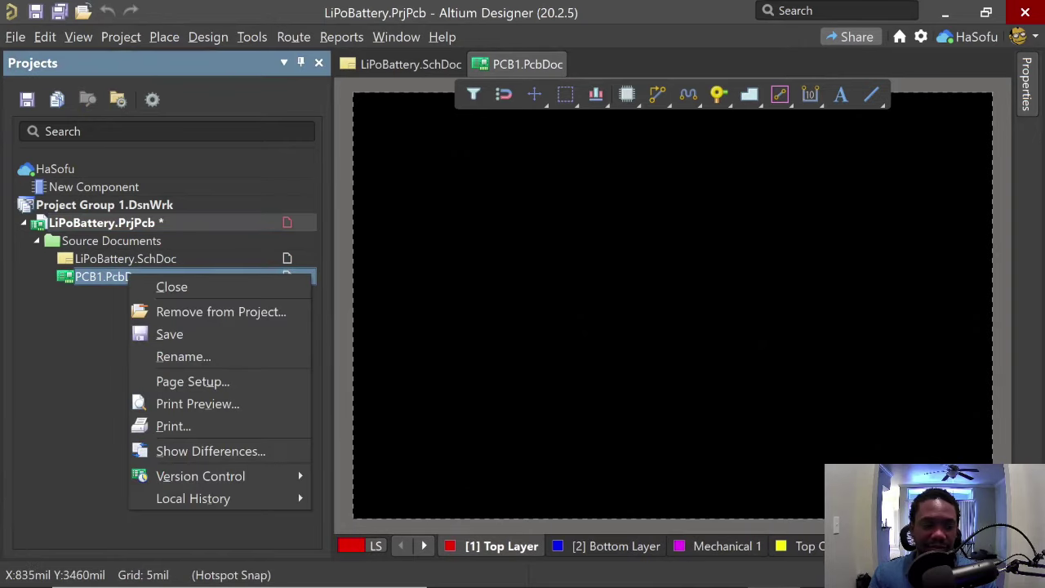
click(185, 337)
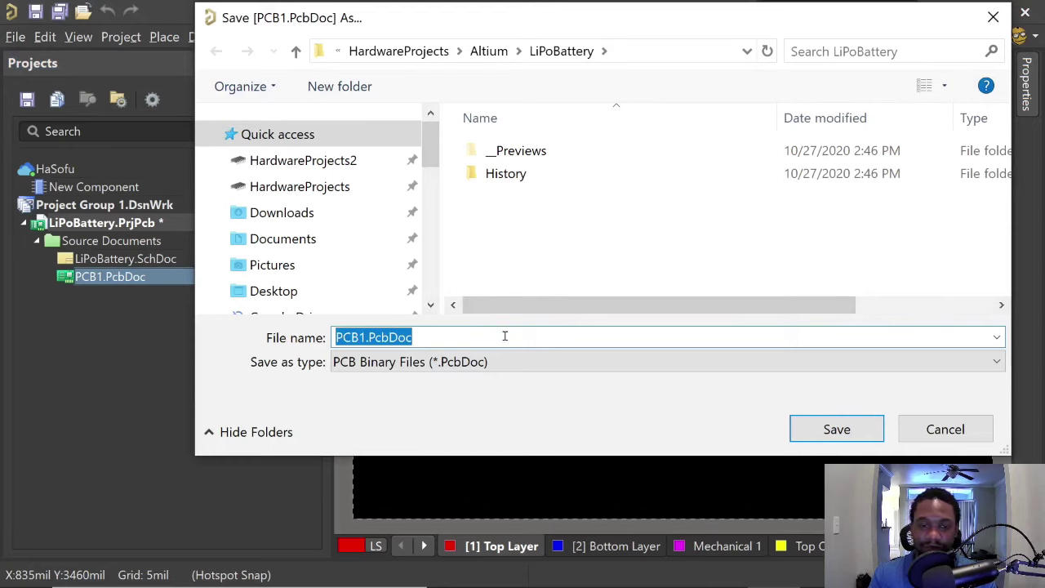
text(l)
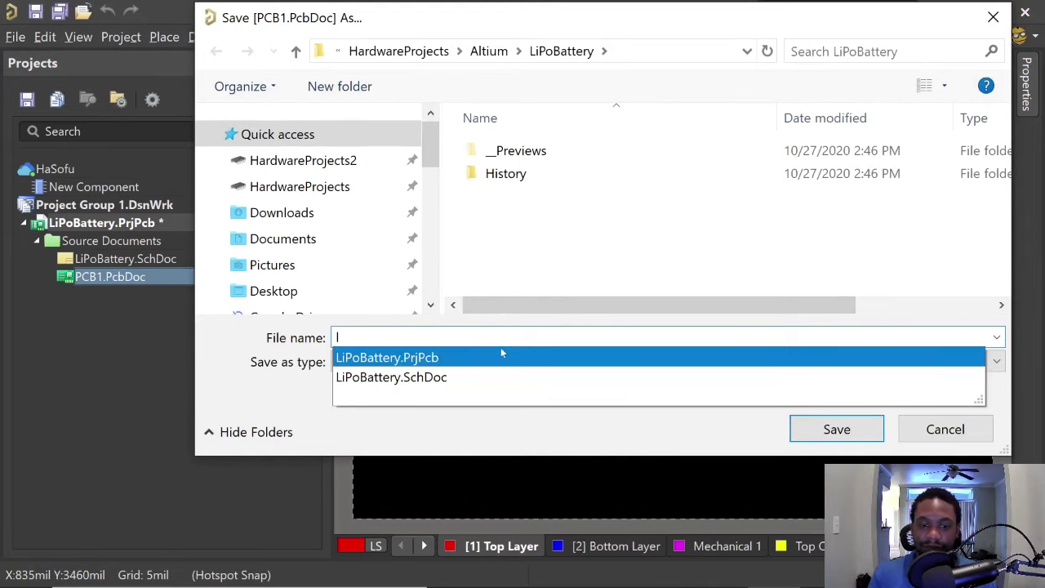
click(501, 351)
click(513, 337)
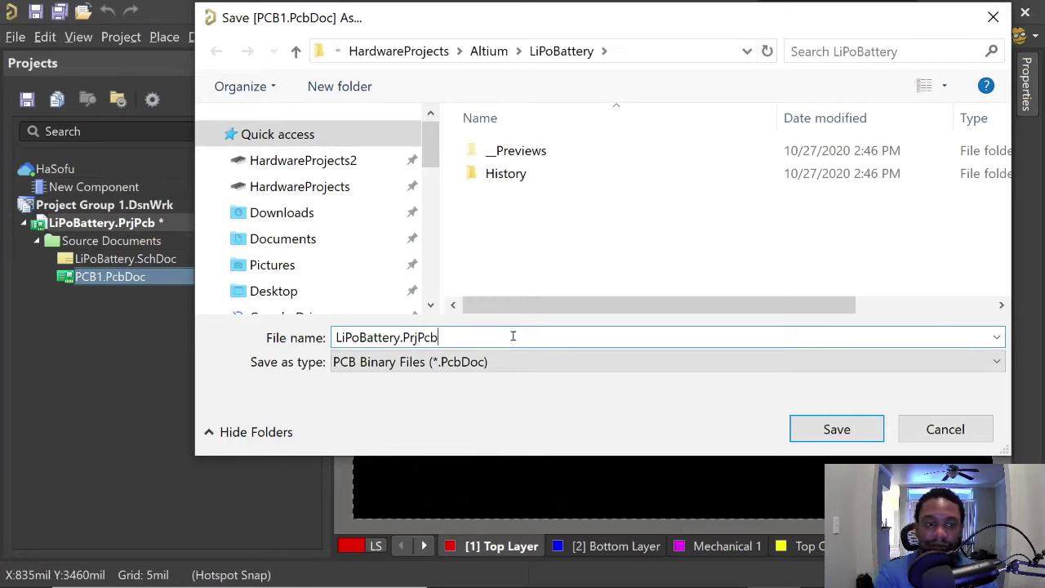
key(BackSpace)
key(BackSpace)
key(BackSpace)
key(BackSpace)
key(BackSpace)
key(BackSpace)
key(BackSpace)
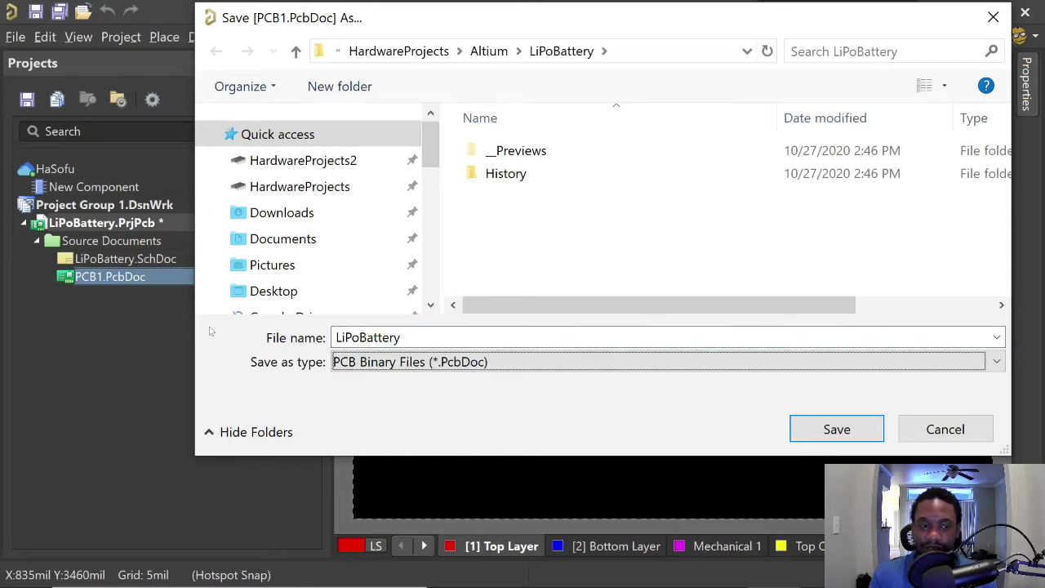
click(836, 429)
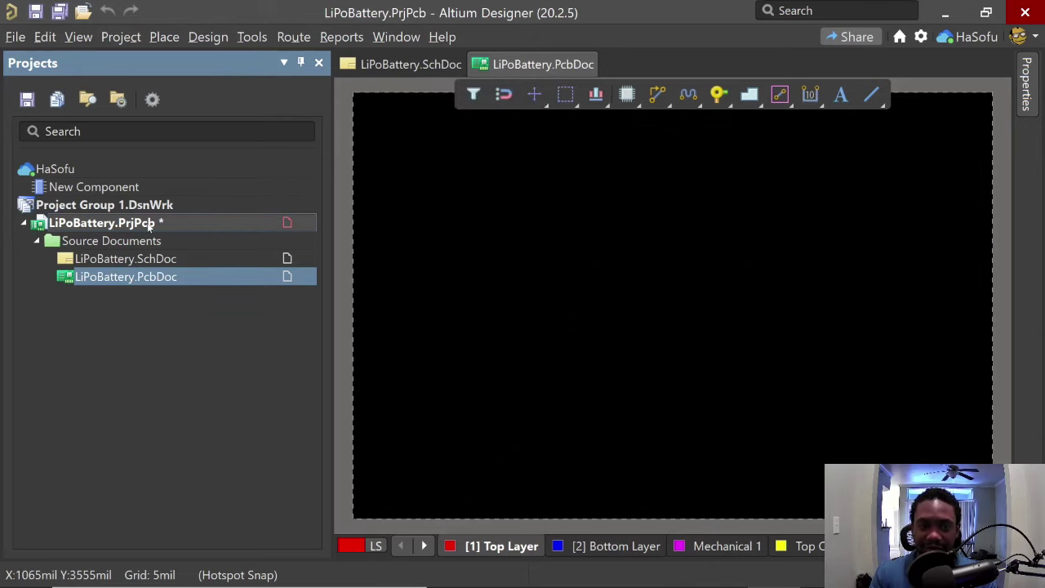
Add a new schematic library, Schlib1.SchLib, to the LiPoBattery project
right_click(149, 228)
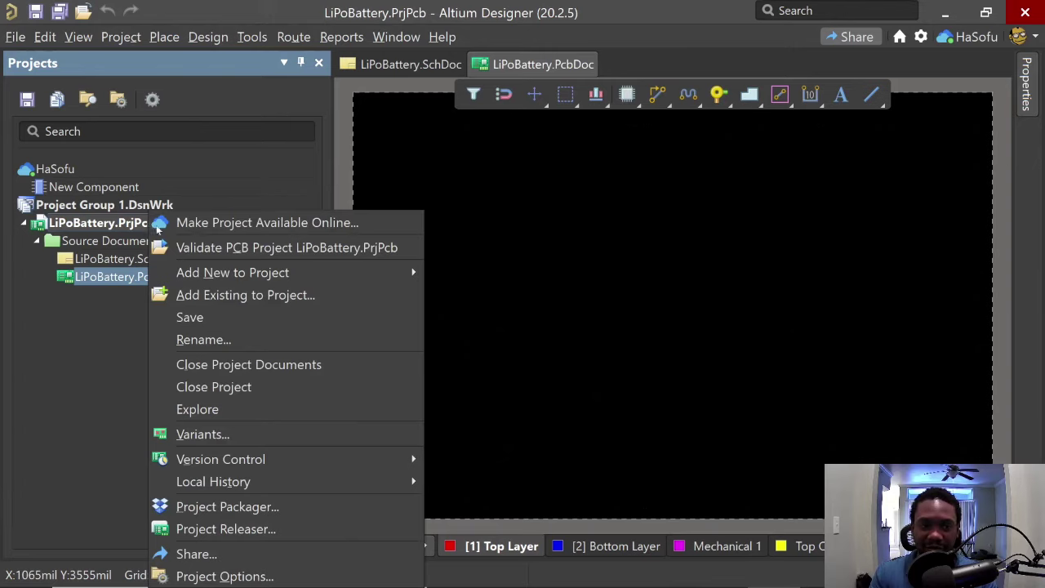
mouse_move(420, 274)
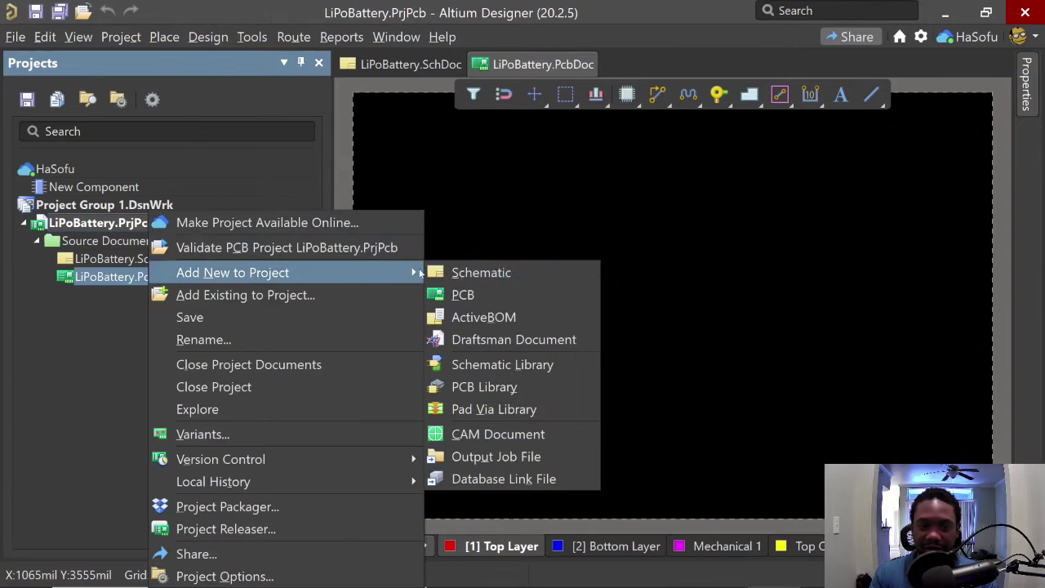
click(502, 365)
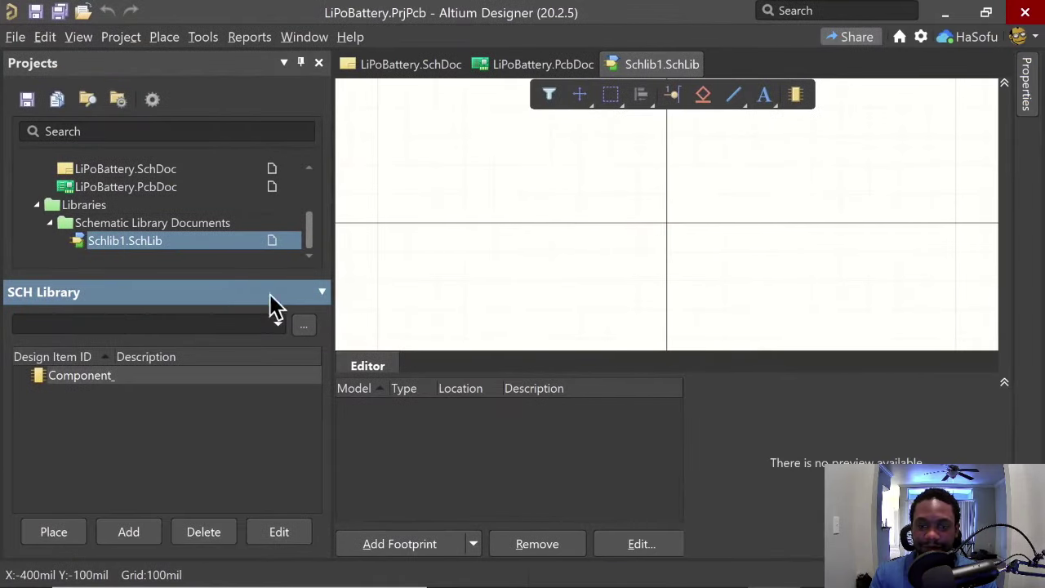
Save the schematic library as LiPoBattery.SchLib
right_click(161, 241)
click(207, 298)
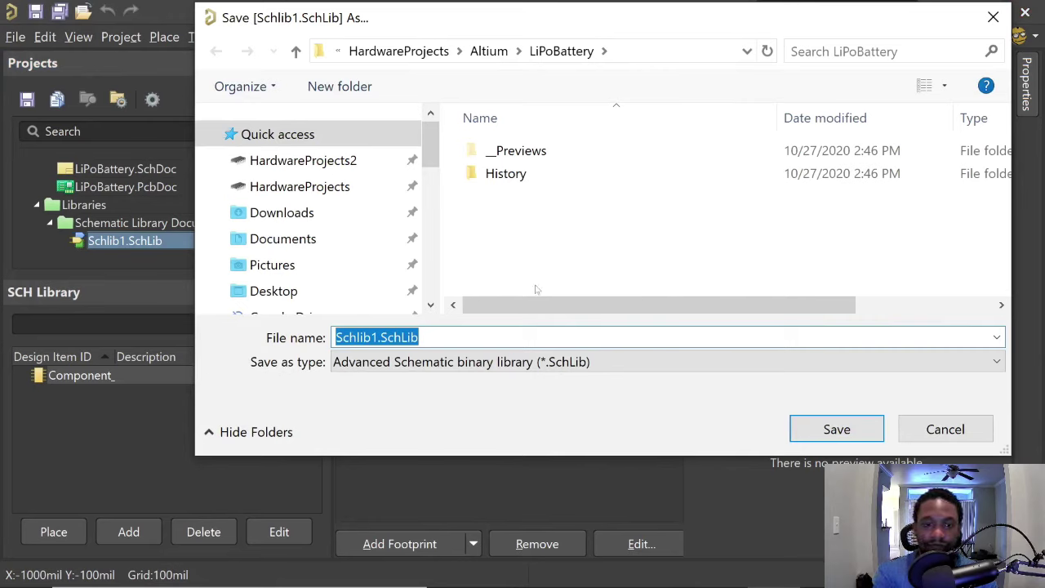
text(lip)
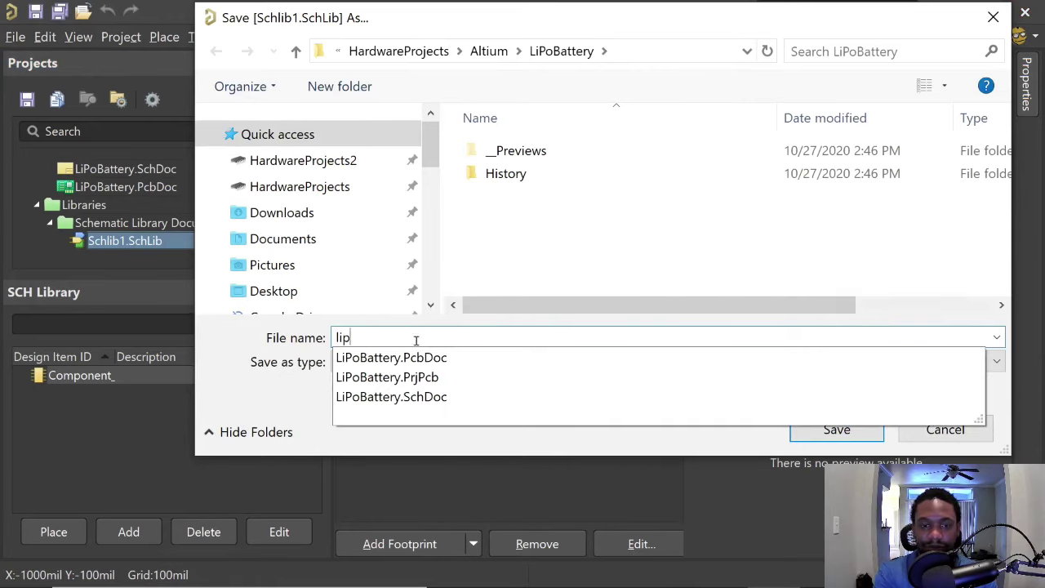
click(433, 357)
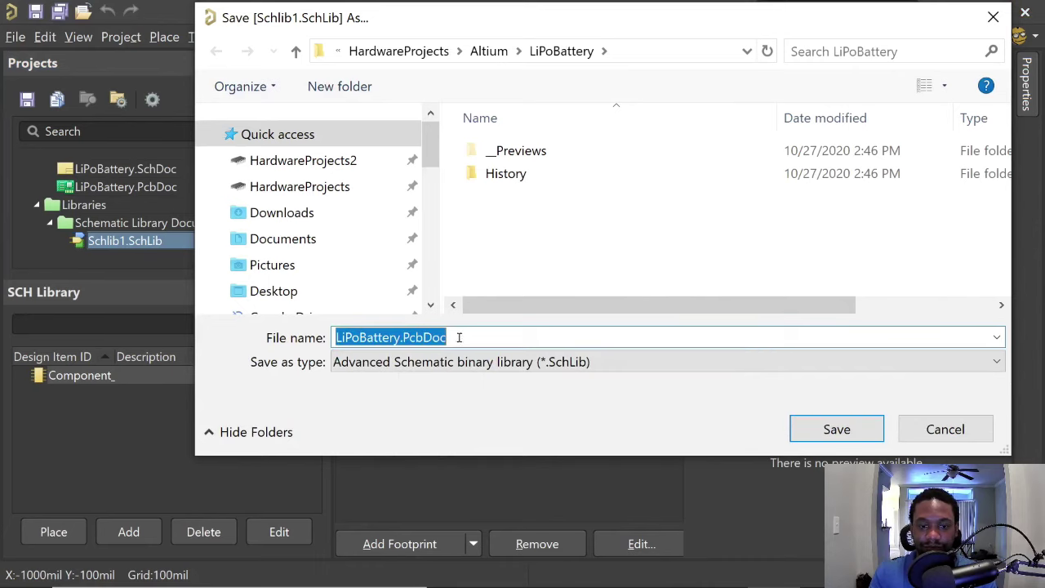
click(466, 336)
key(BackSpace)
key(BackSpace)
key(BackSpace)
key(BackSpace)
key(BackSpace)
key(BackSpace)
key(BackSpace)
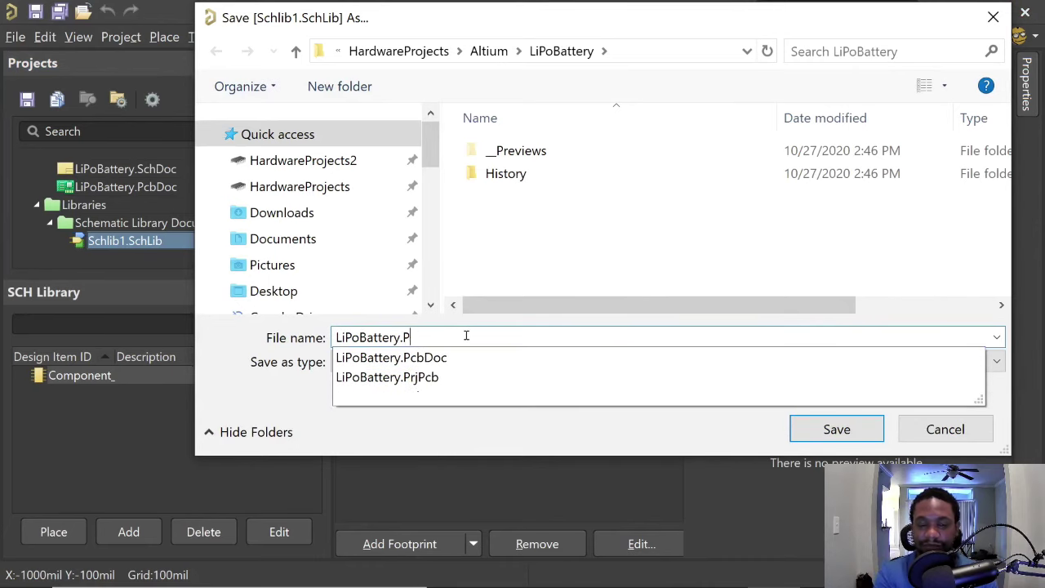
key(Tab)
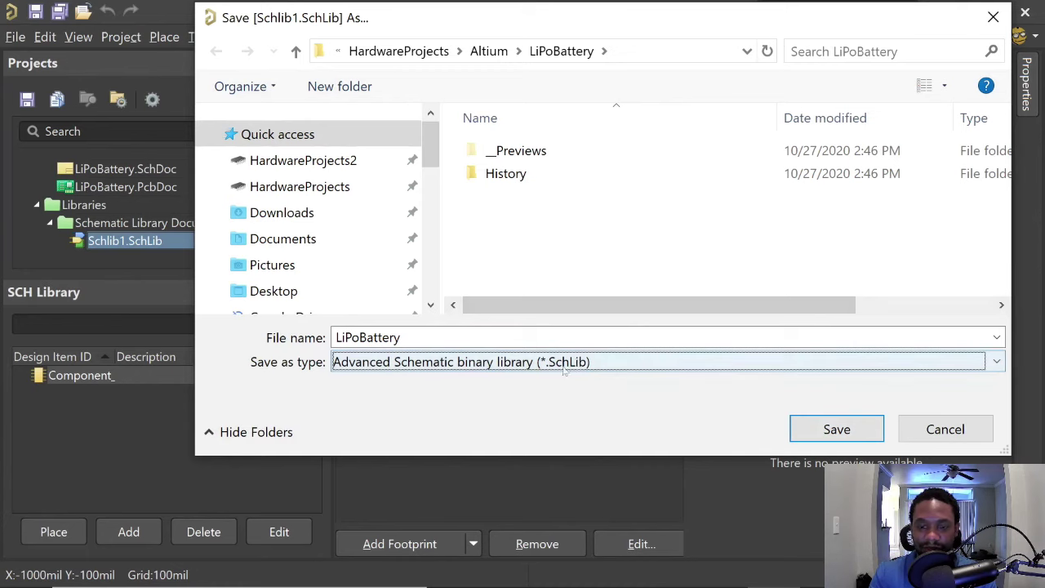
click(813, 428)
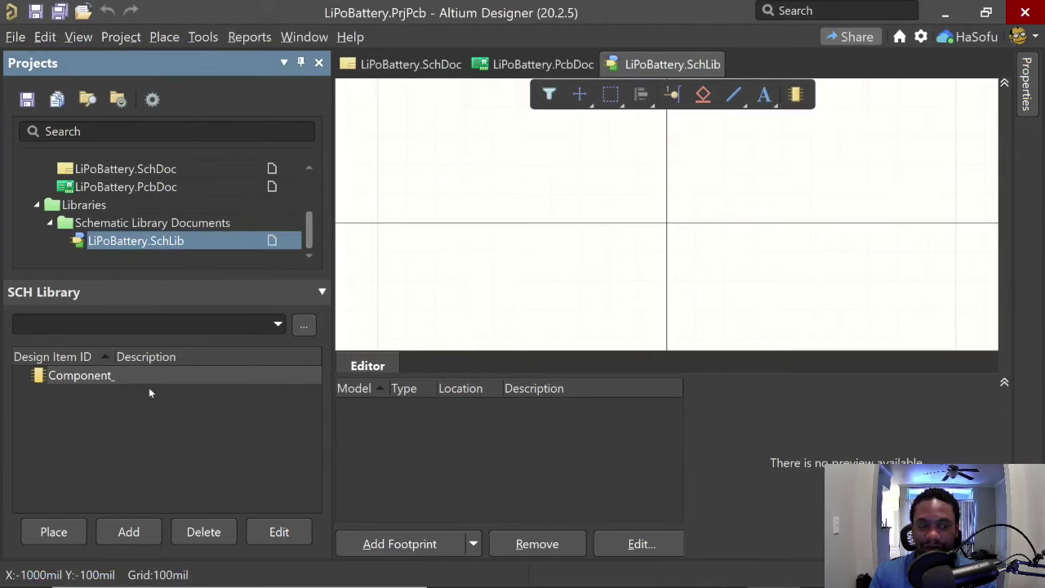
Add a new PCB library, PcbLib1.PcbLib, to the LiPoBattery project
scroll(155, 250, up, 1)
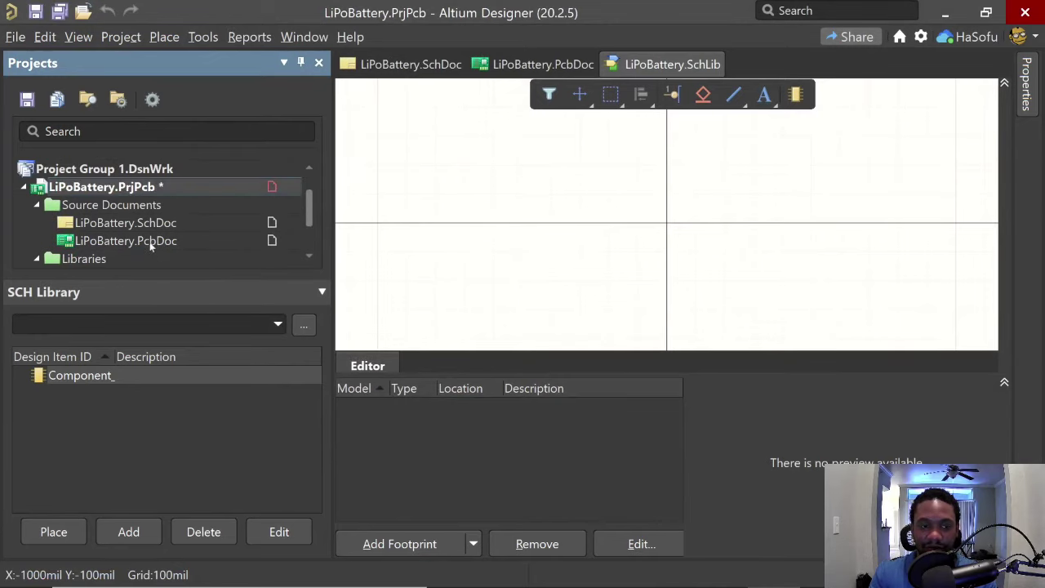
right_click(155, 187)
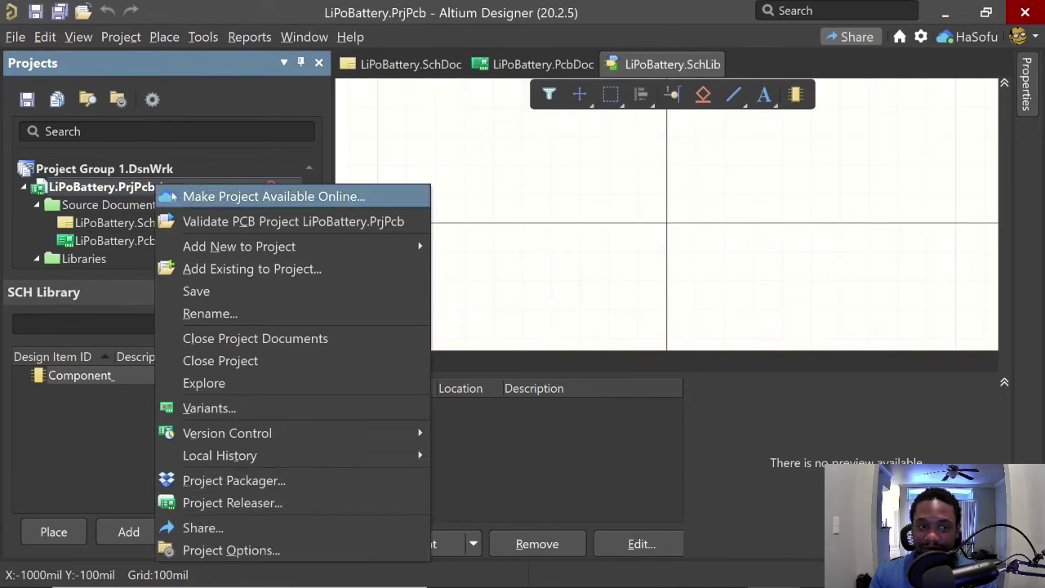
mouse_move(348, 248)
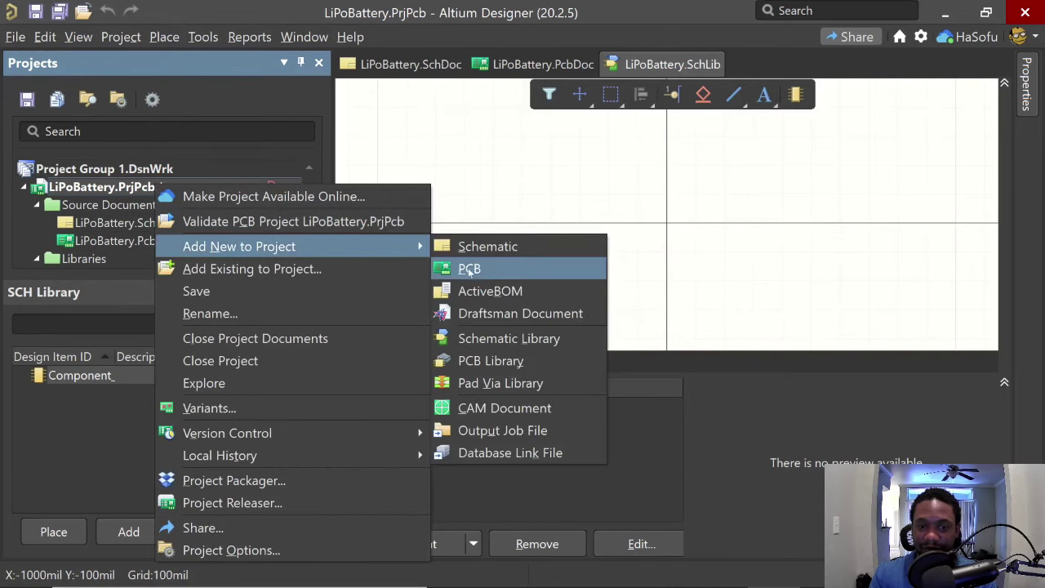
click(506, 360)
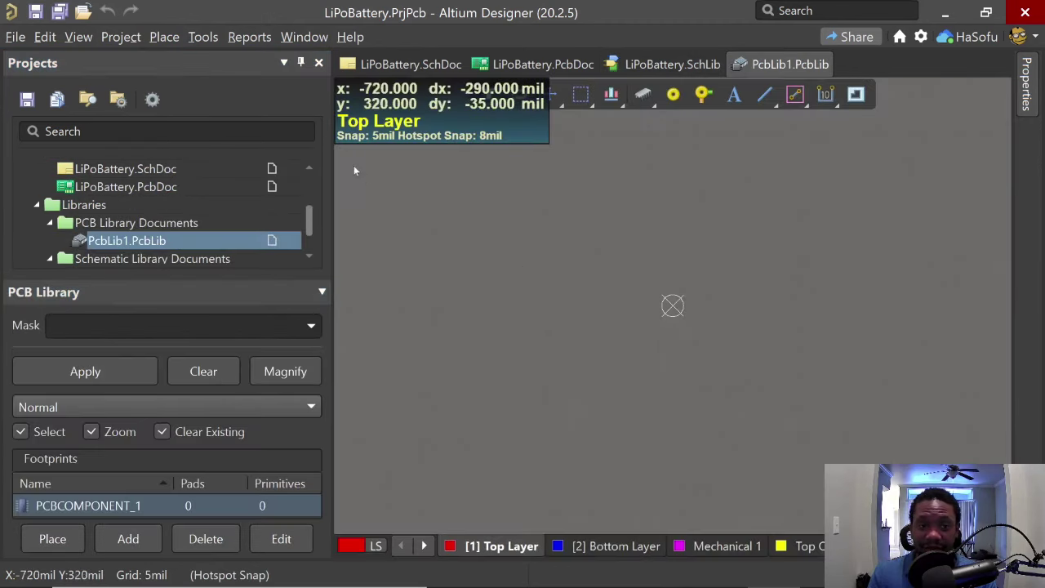
Save the PCB library as LiPoBattery.PcbLib
right_click(152, 240)
click(220, 297)
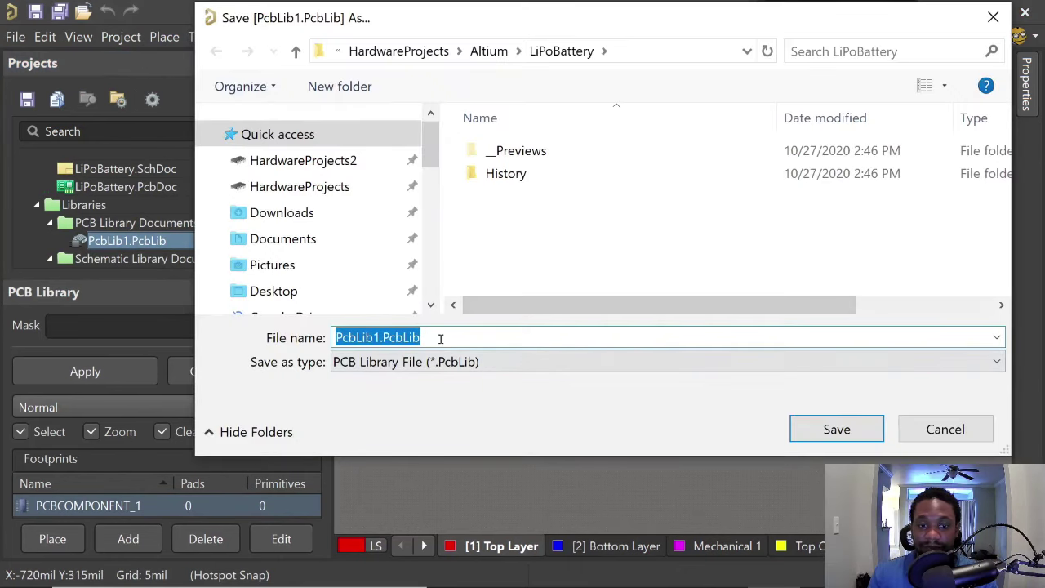
text(ip)
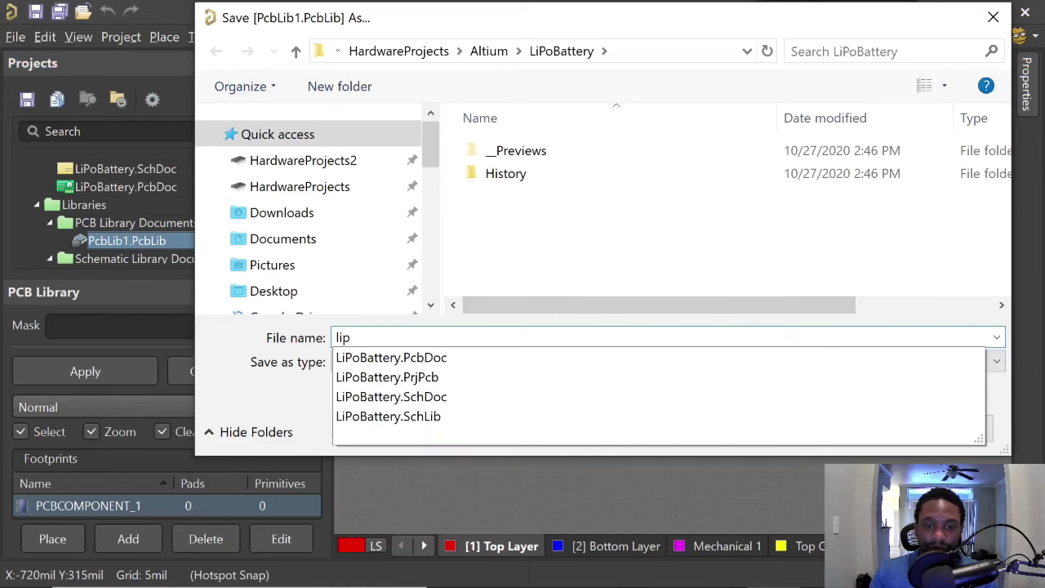
click(441, 364)
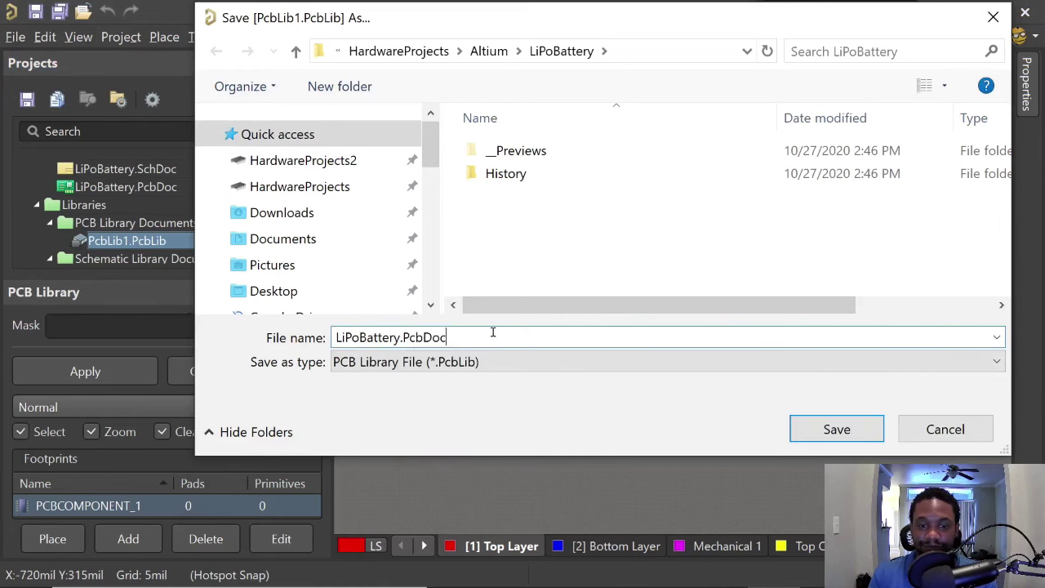
key(BackSpace)
key(BackSpace)
key(BackSpace)
key(BackSpace)
key(BackSpace)
key(BackSpace)
key(BackSpace)
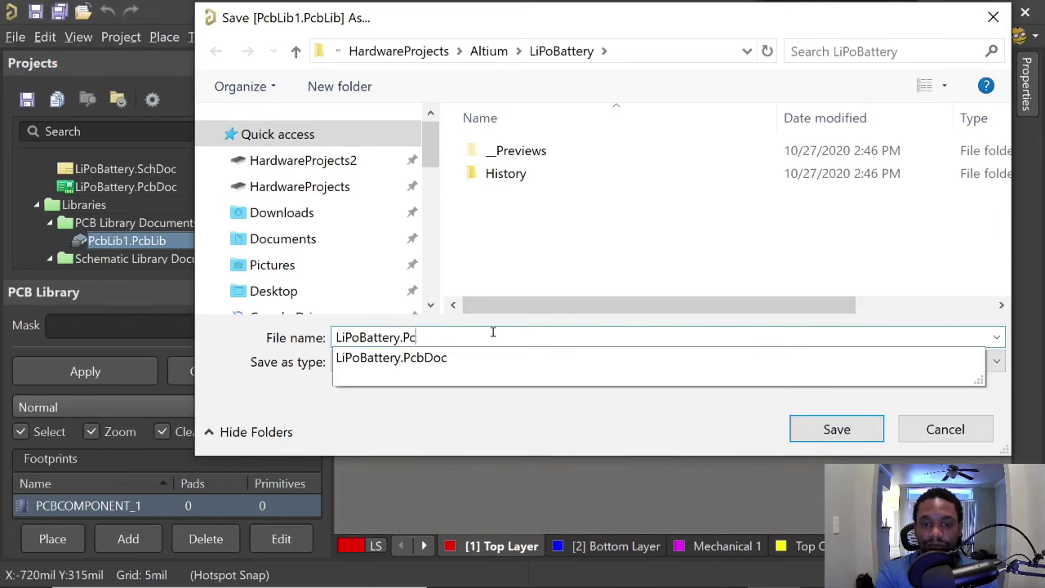
key(Tab)
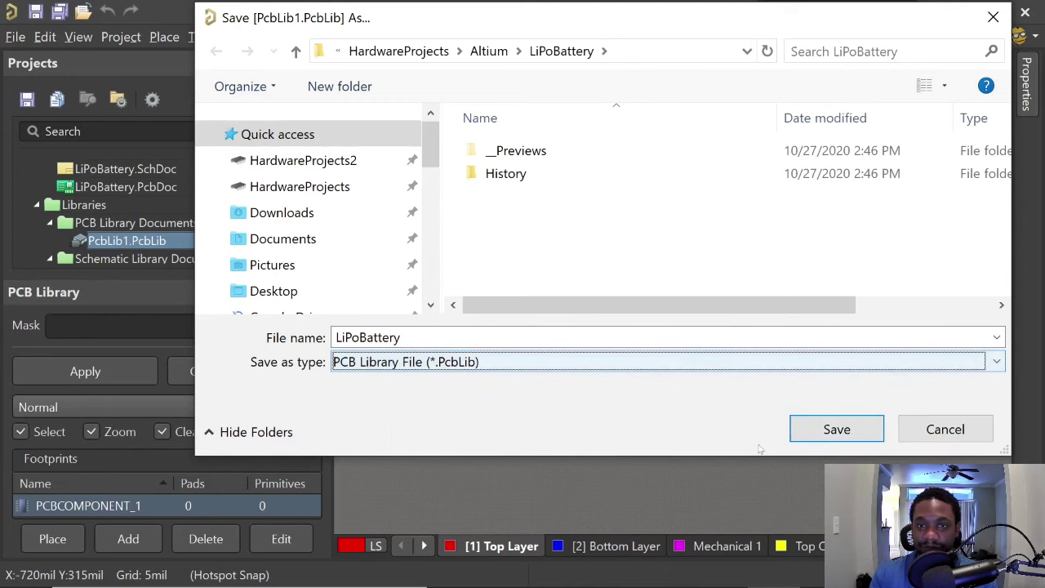
click(832, 433)
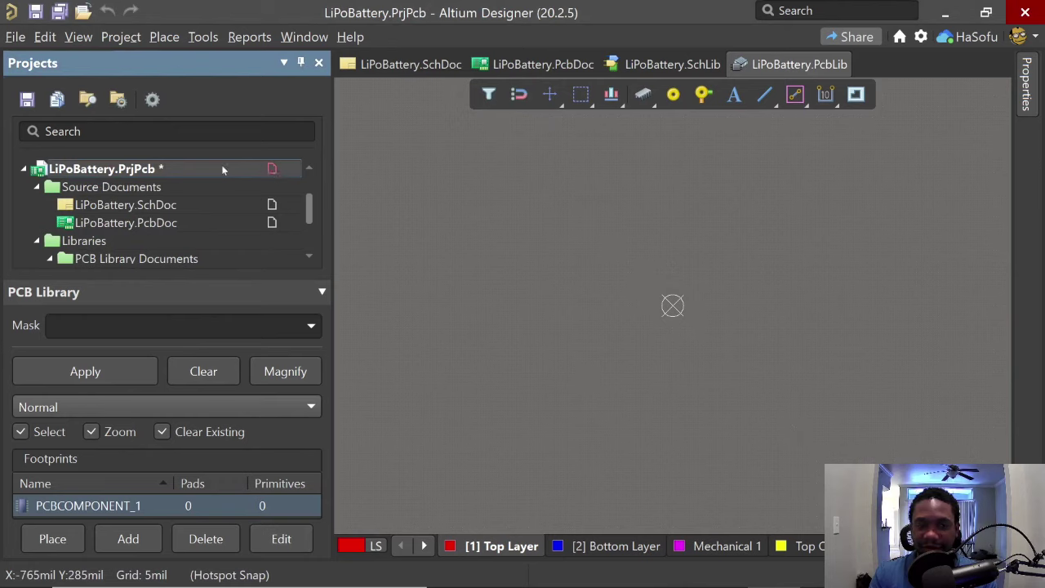
Save LiPoBattery.PrjPcb and reopen the LiPoBattery.SchDoc sheet in the editor
right_click(132, 172)
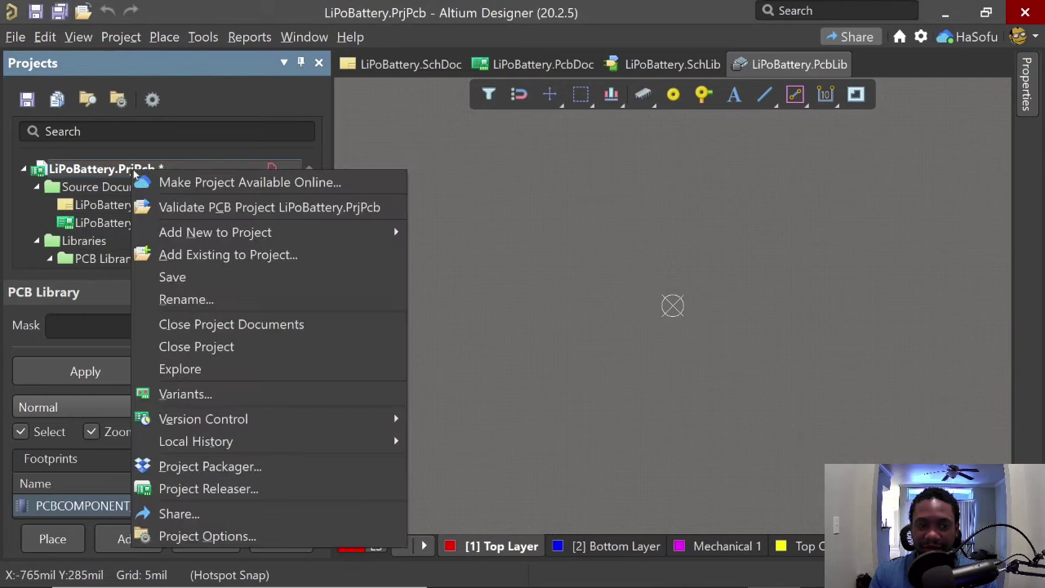
click(187, 277)
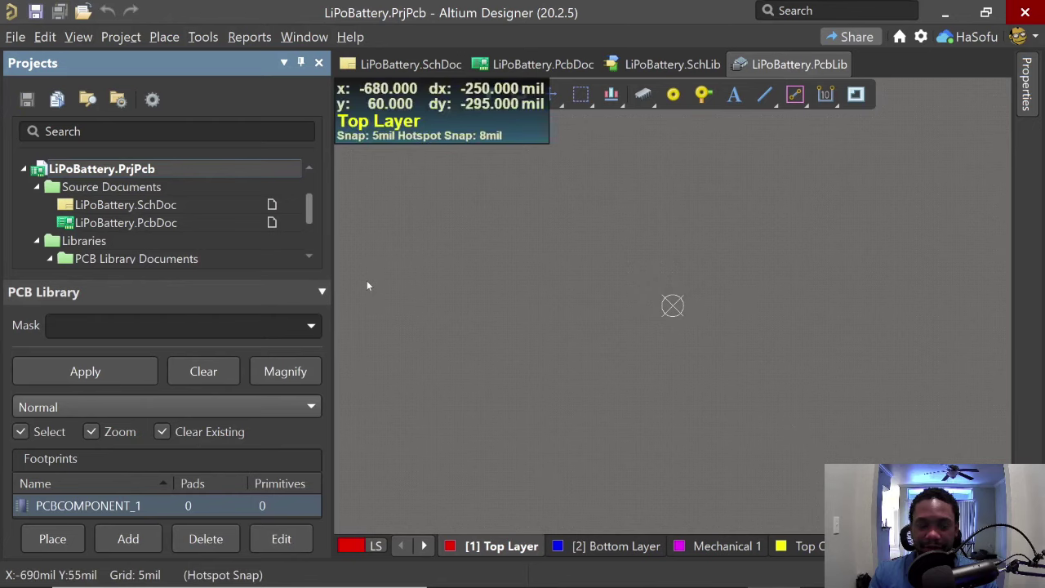
click(160, 205)
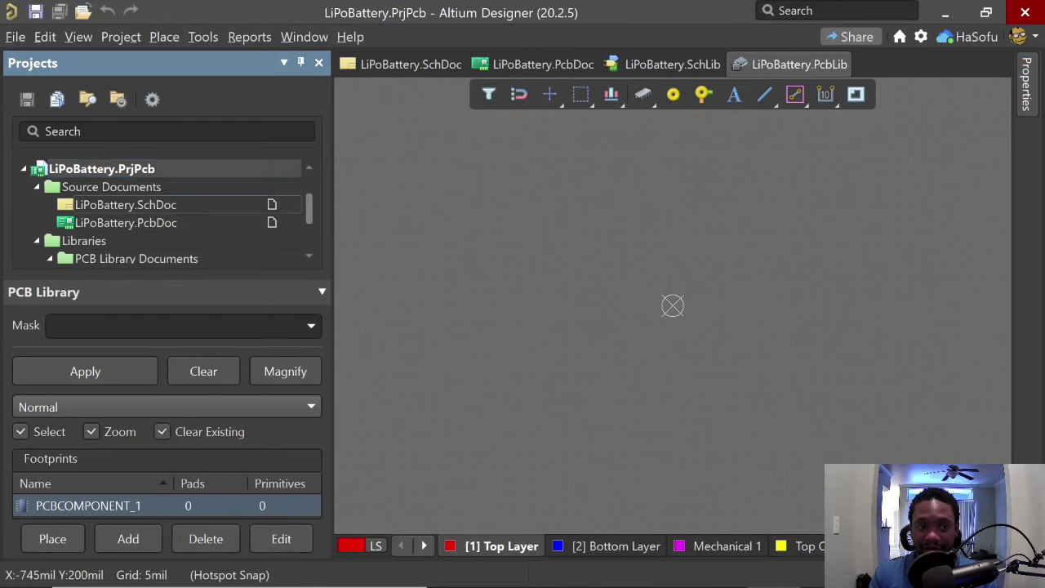
double_click(259, 208)
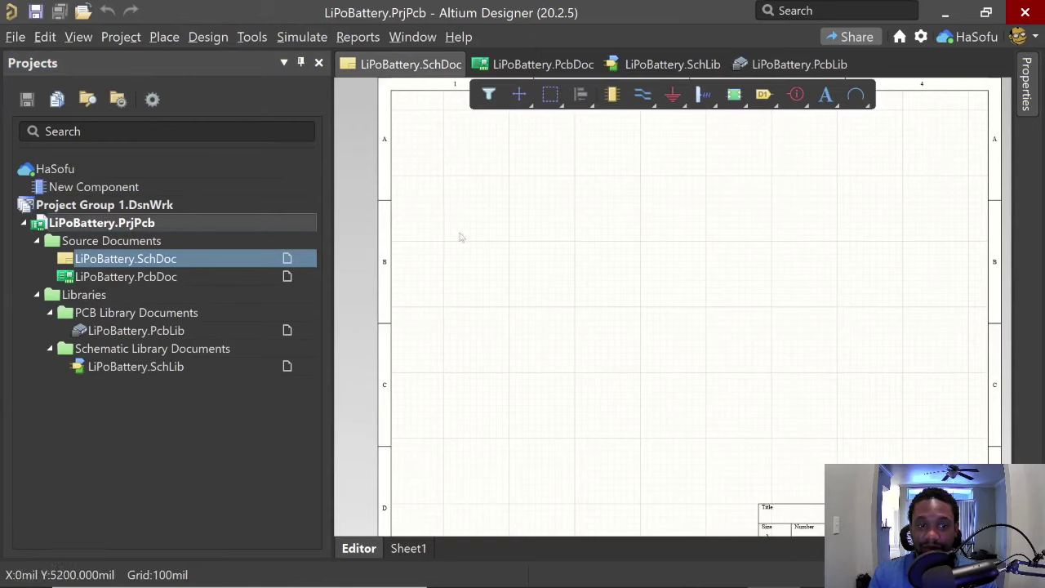